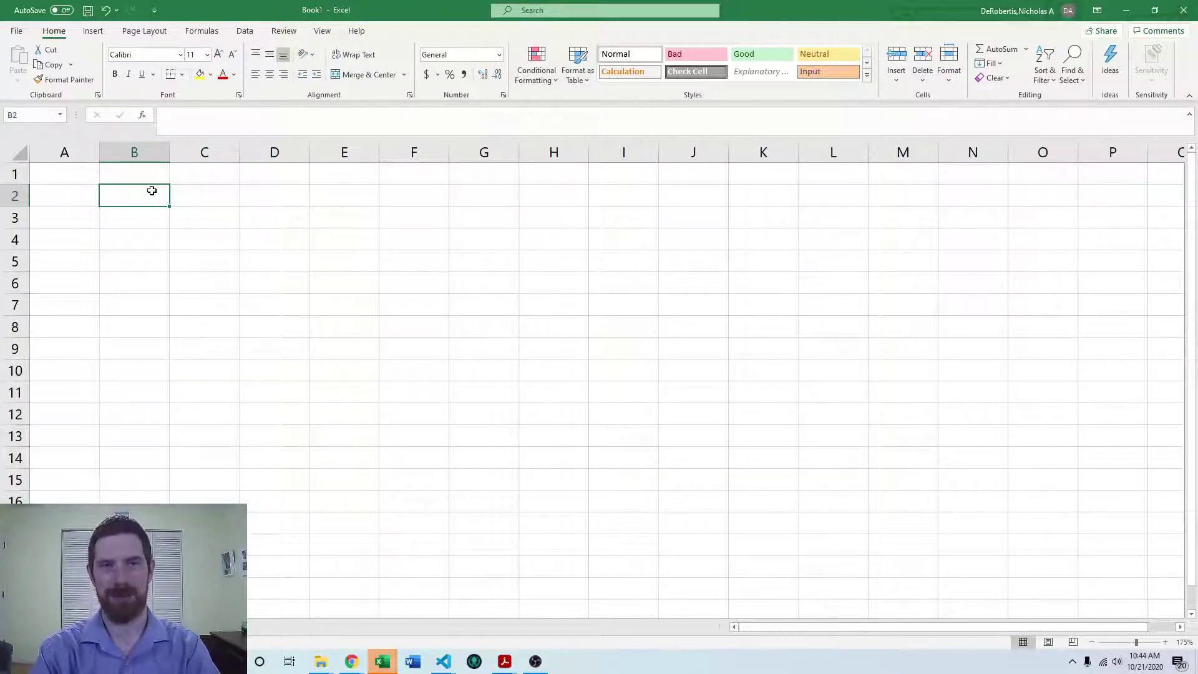
Step: Enter the heading 'Uniform Distribution' in B2 and move down to B4
text(Un)
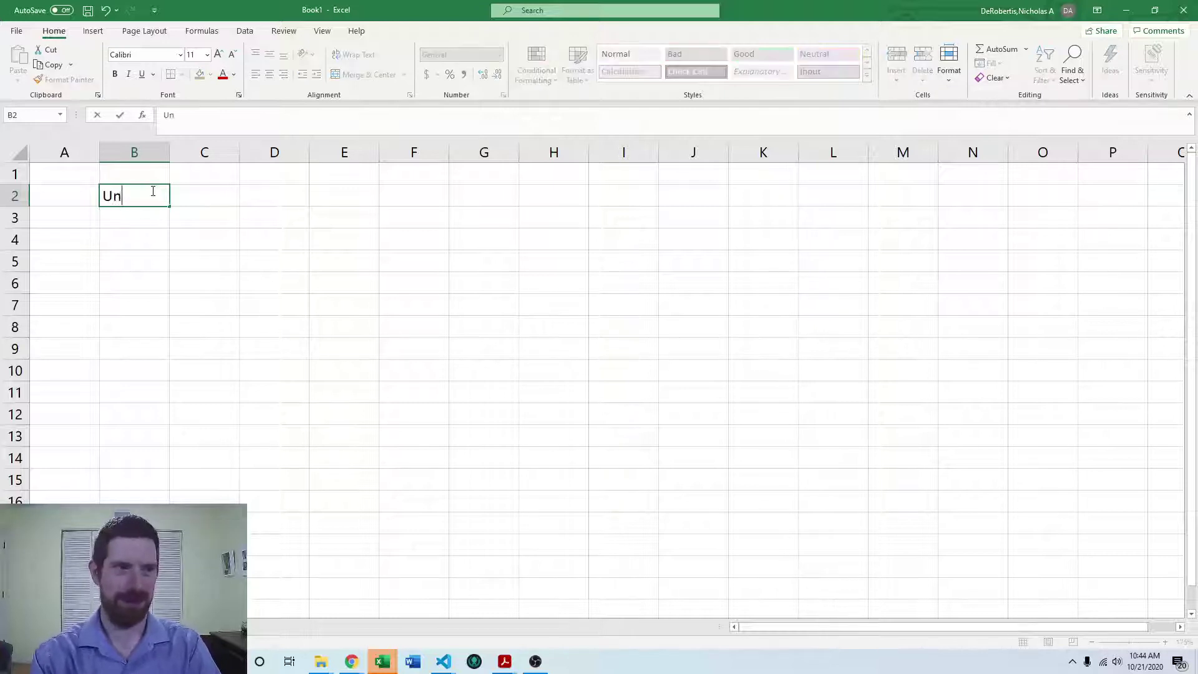
text(iform Distribution)
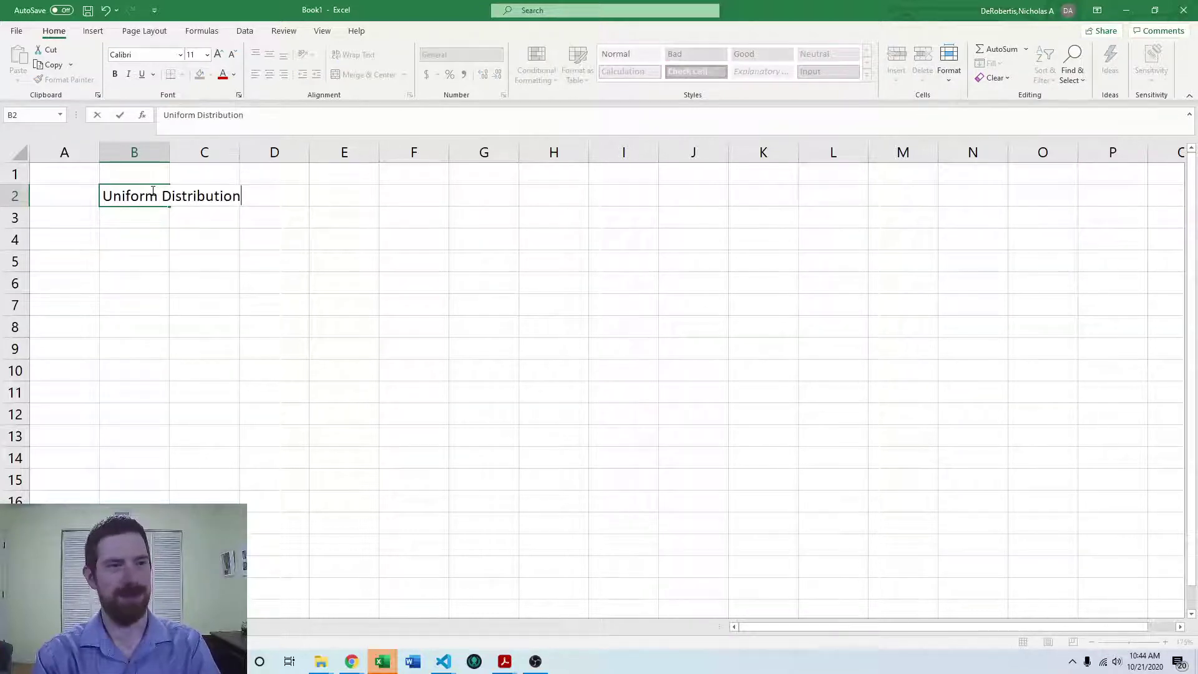
key(ctrl+Return)
key(Return)
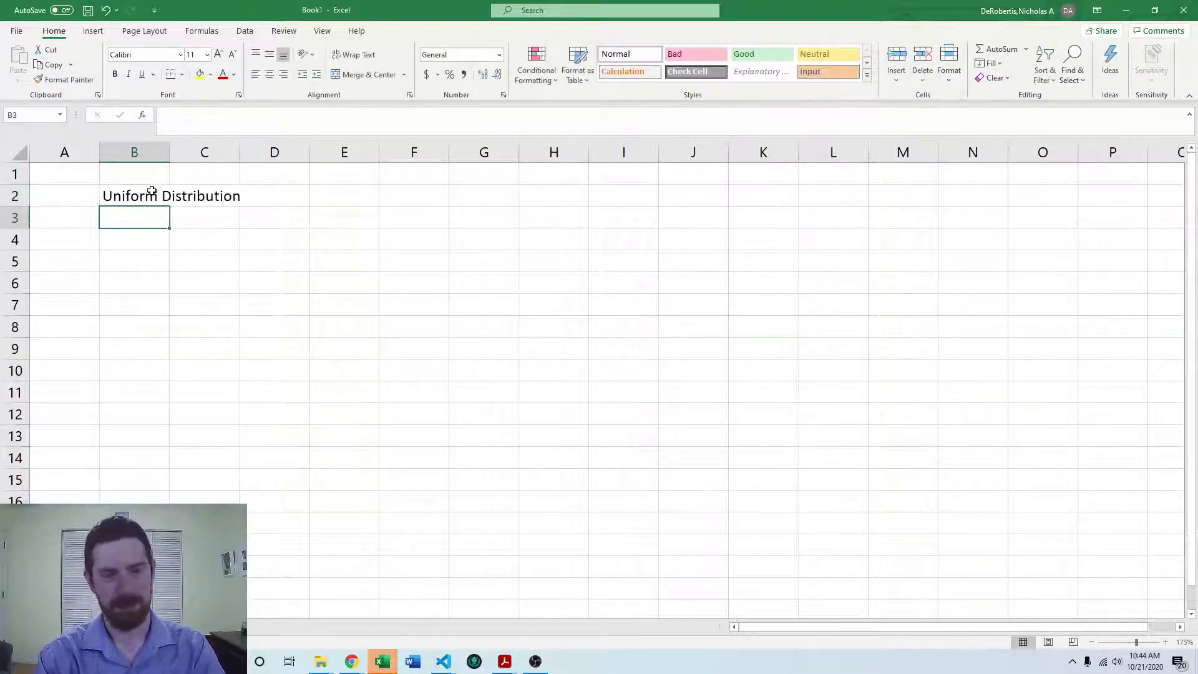
key(Return)
Step: Enter =RAND() in B4 and recalculate it repeatedly to see new random values
text(=)
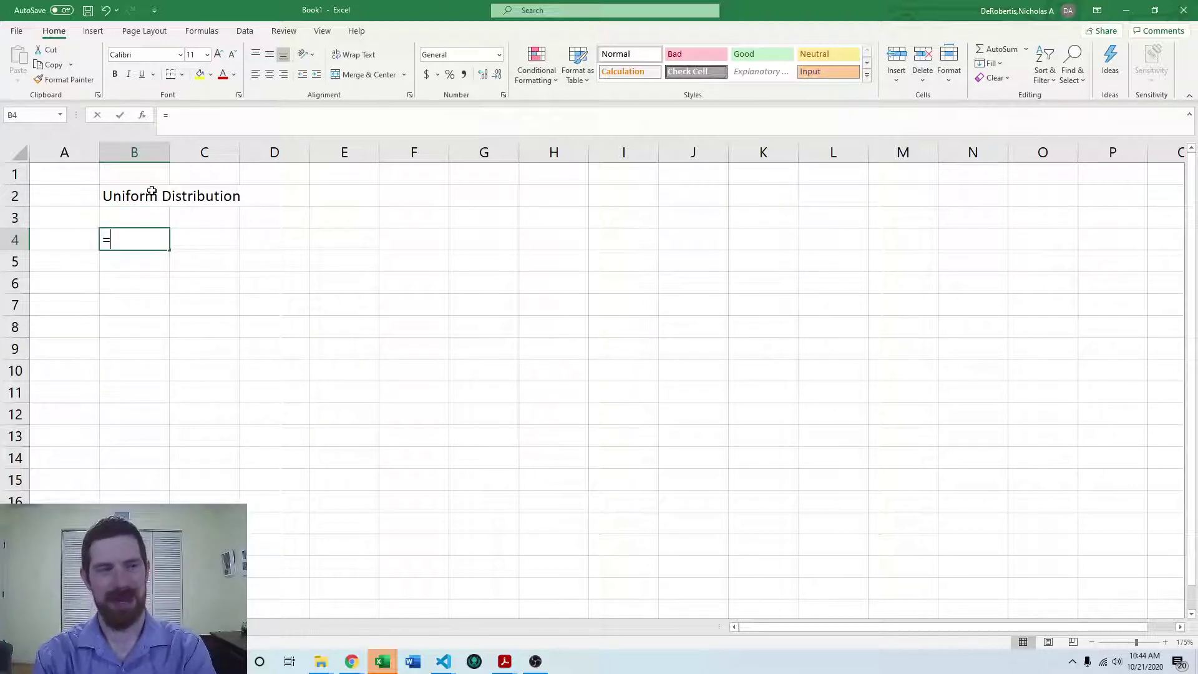
text(rand())
key(Return)
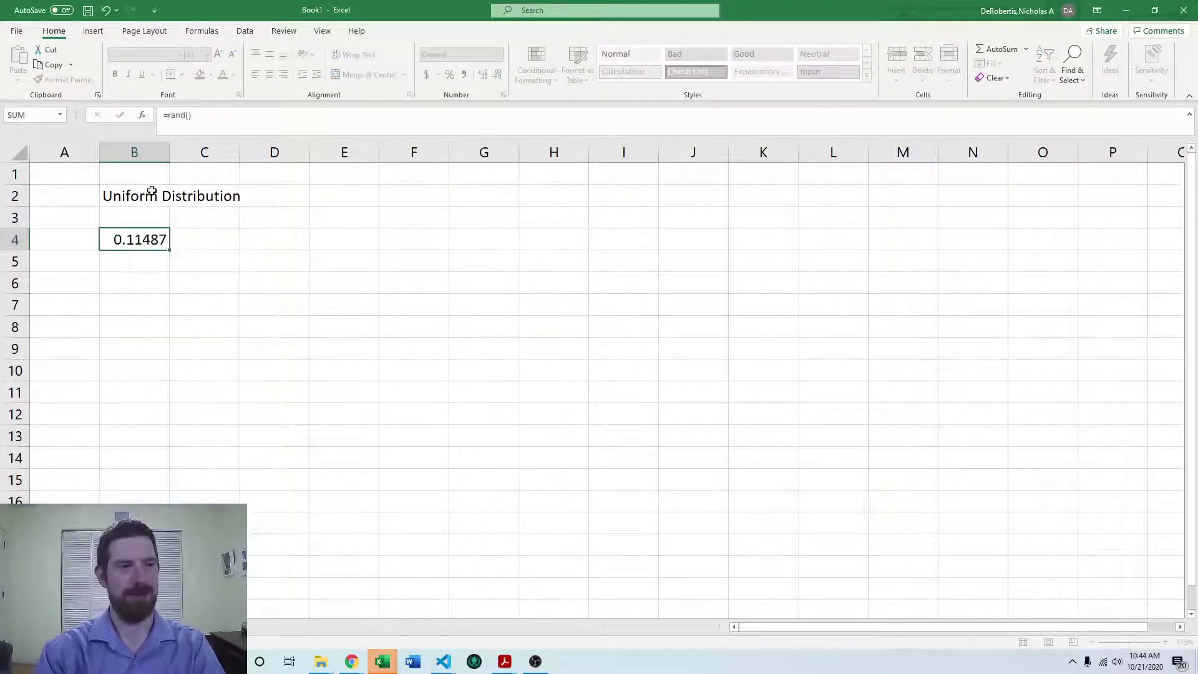
key(Up)
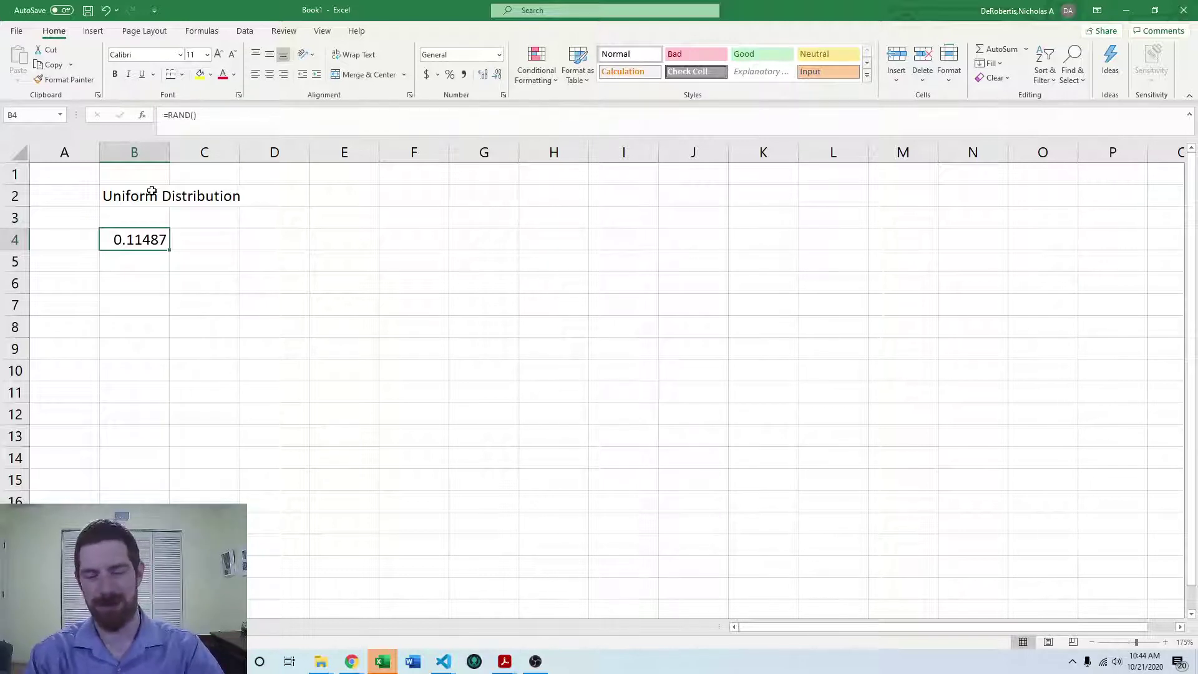
key(F9)
key(F9)
key(F9)
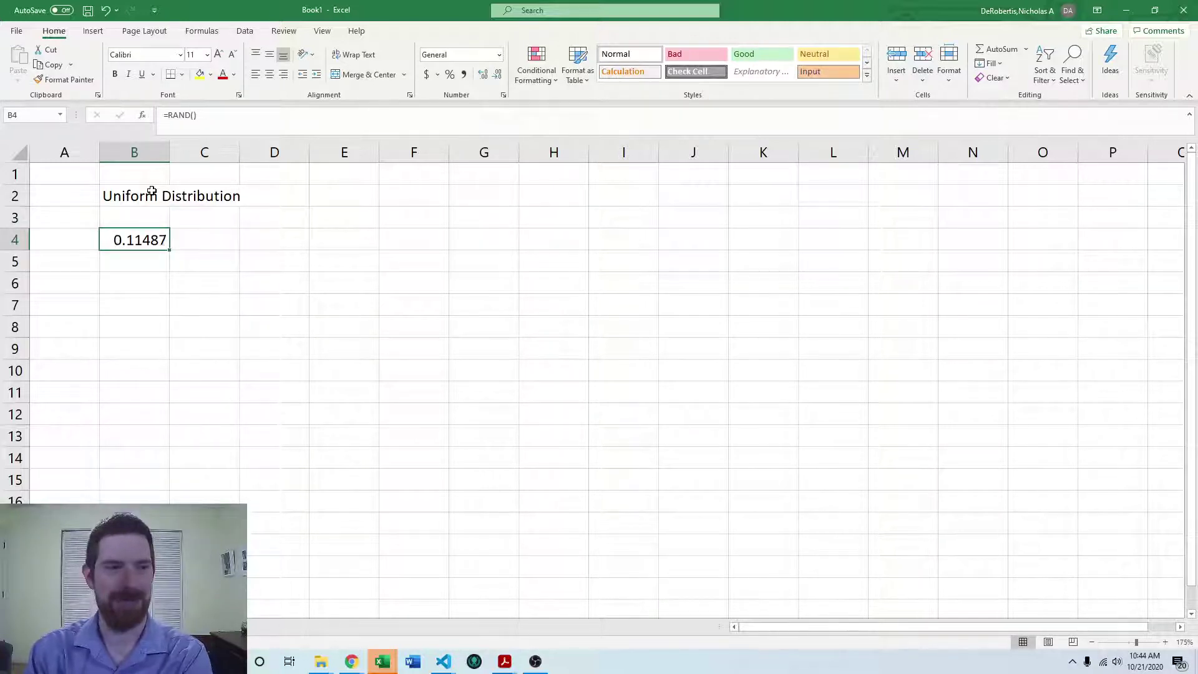
key(F9)
key(F9)
key(F9)
key(F9)
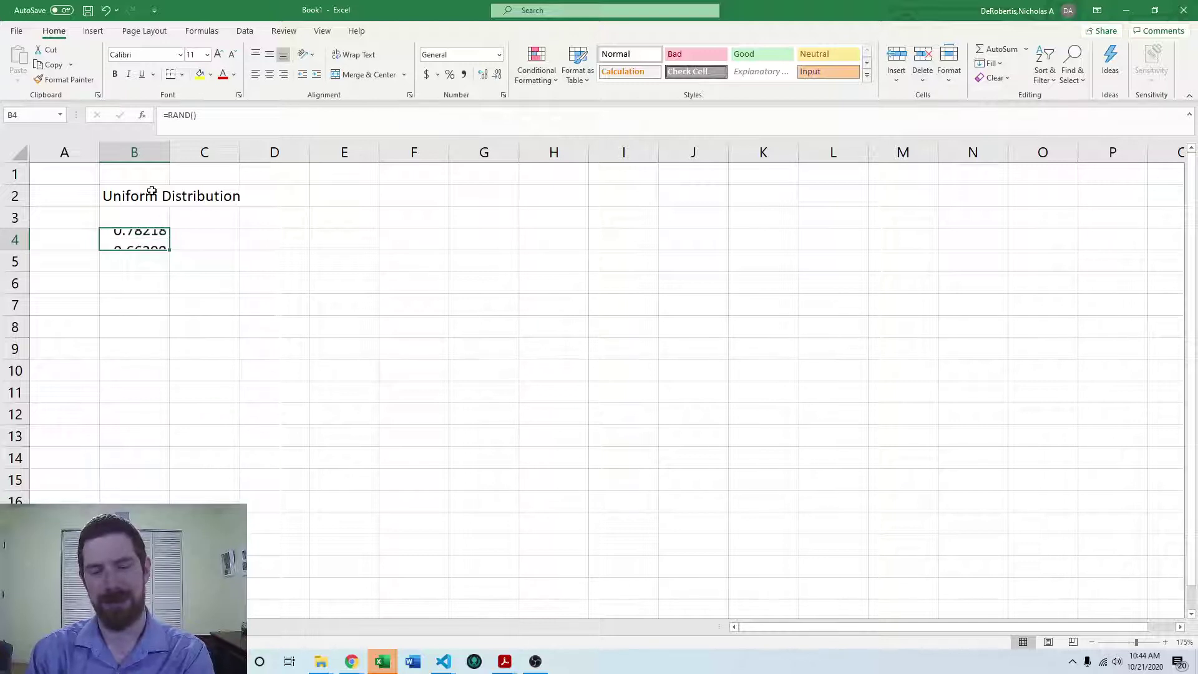
key(F9)
key(F9)
key(F9)
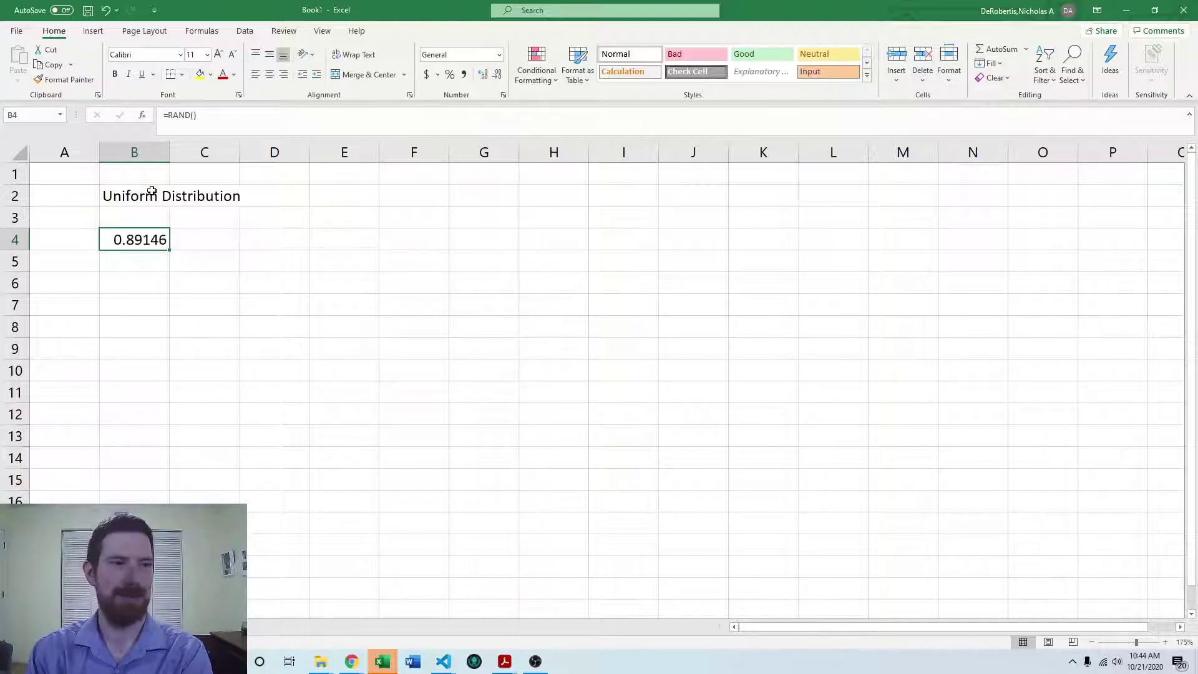
key(F9)
key(F9)
key(F9)
key(F9)
key(F9)
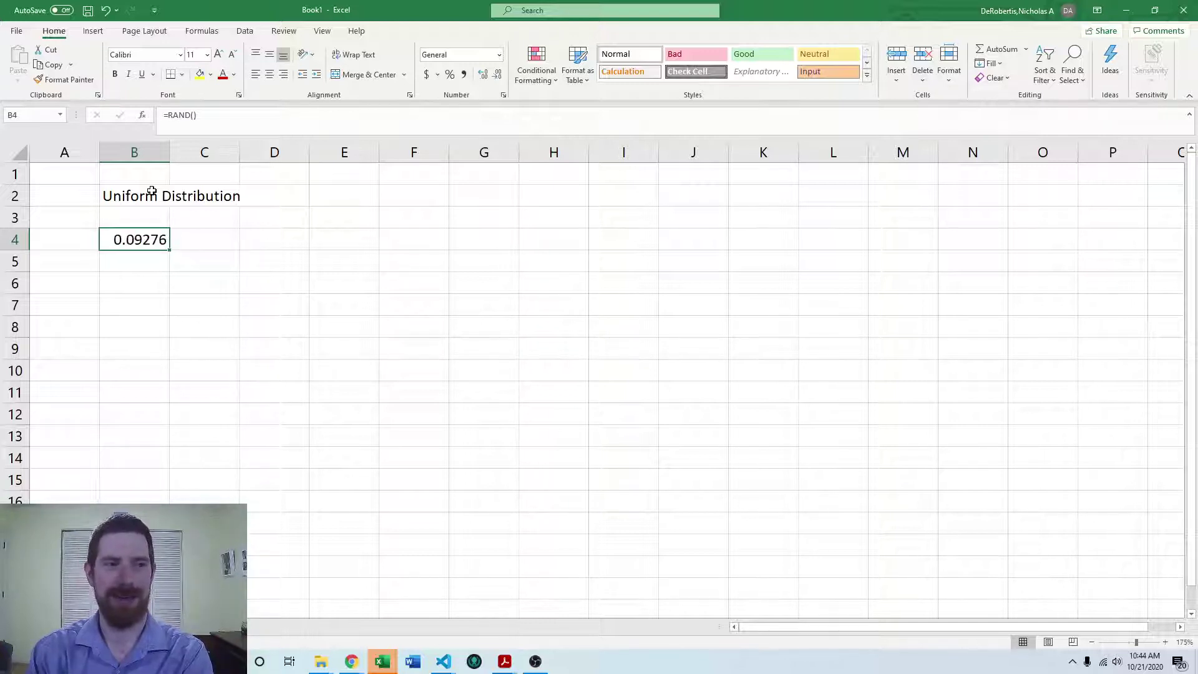
key(F9)
key(F9)
key(F9)
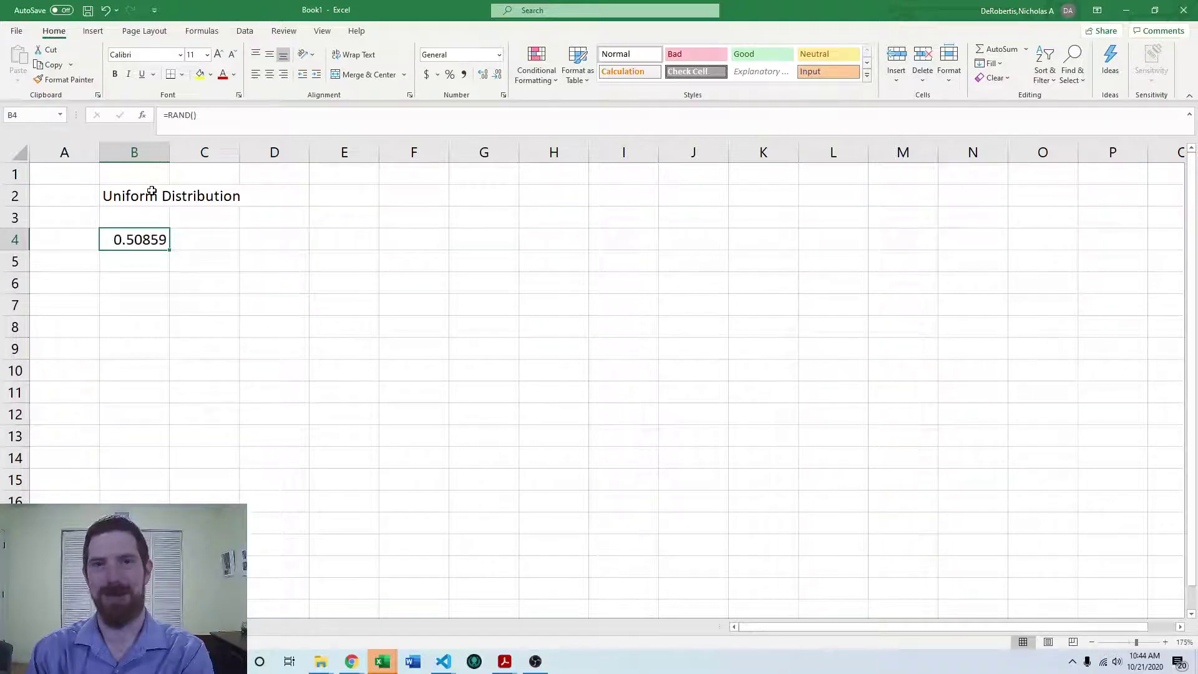
key(F9)
key(F9)
key(F9)
key(F9)
key(F9)
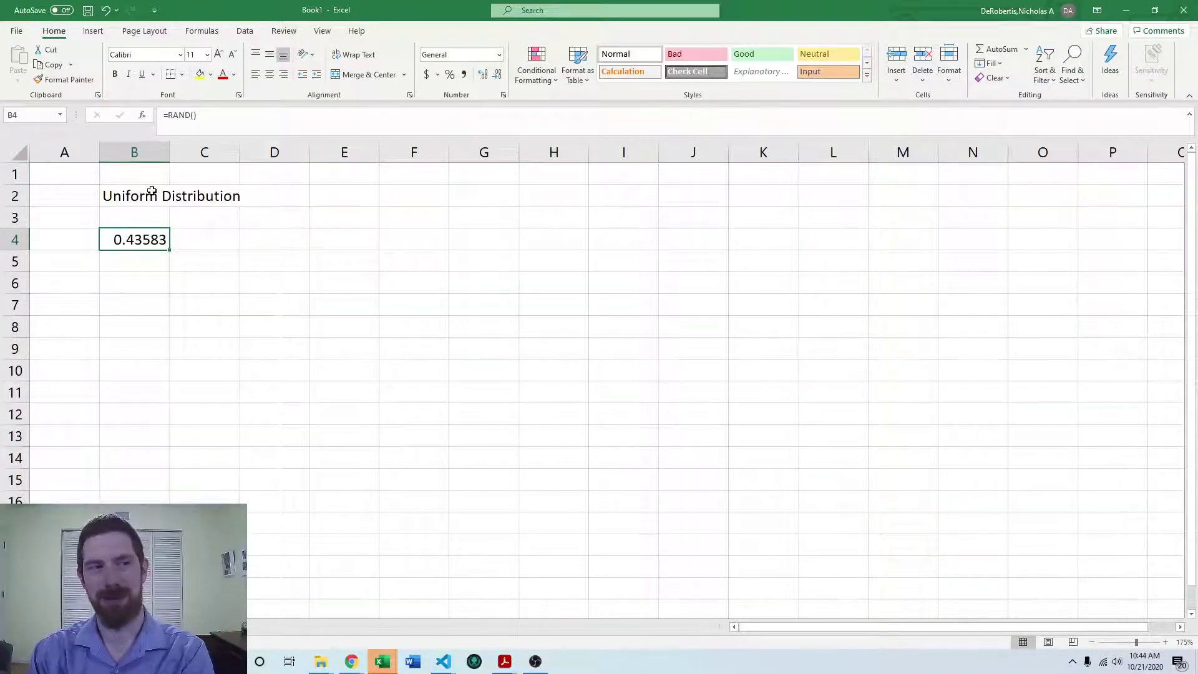
key(F9)
key(F9)
key(F9)
key(F9)
key(F9)
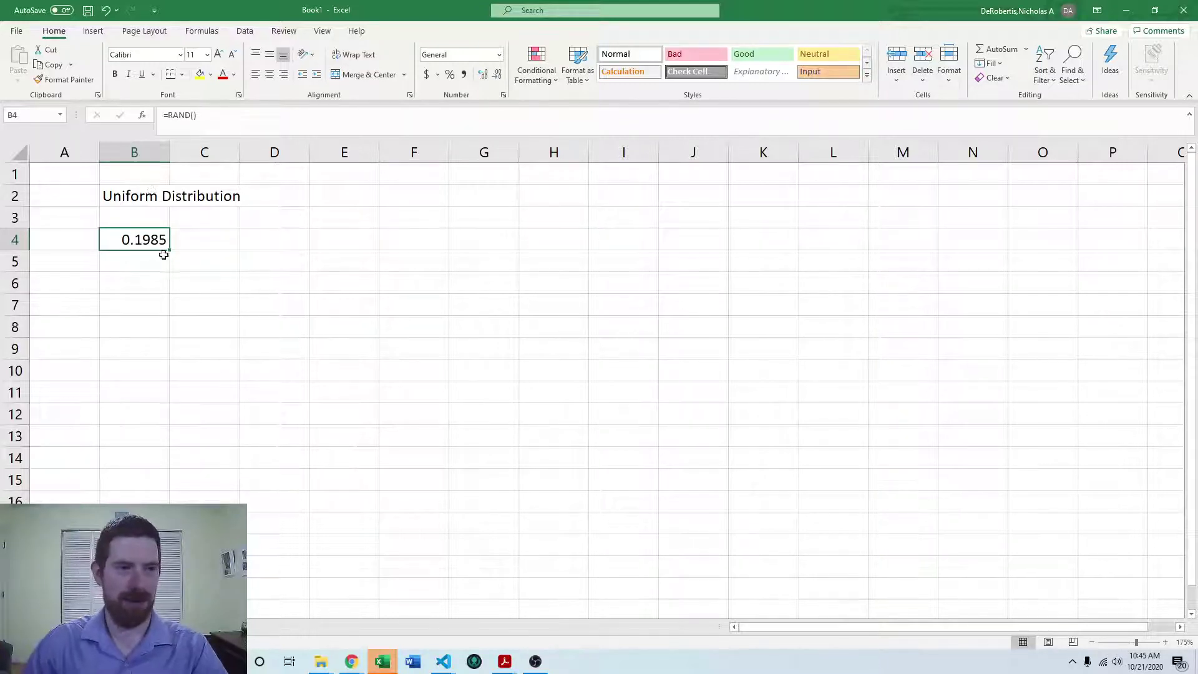
Step: Fill the B4 RAND formula across to C4 and recalculate
drag(247, 245, 239, 259)
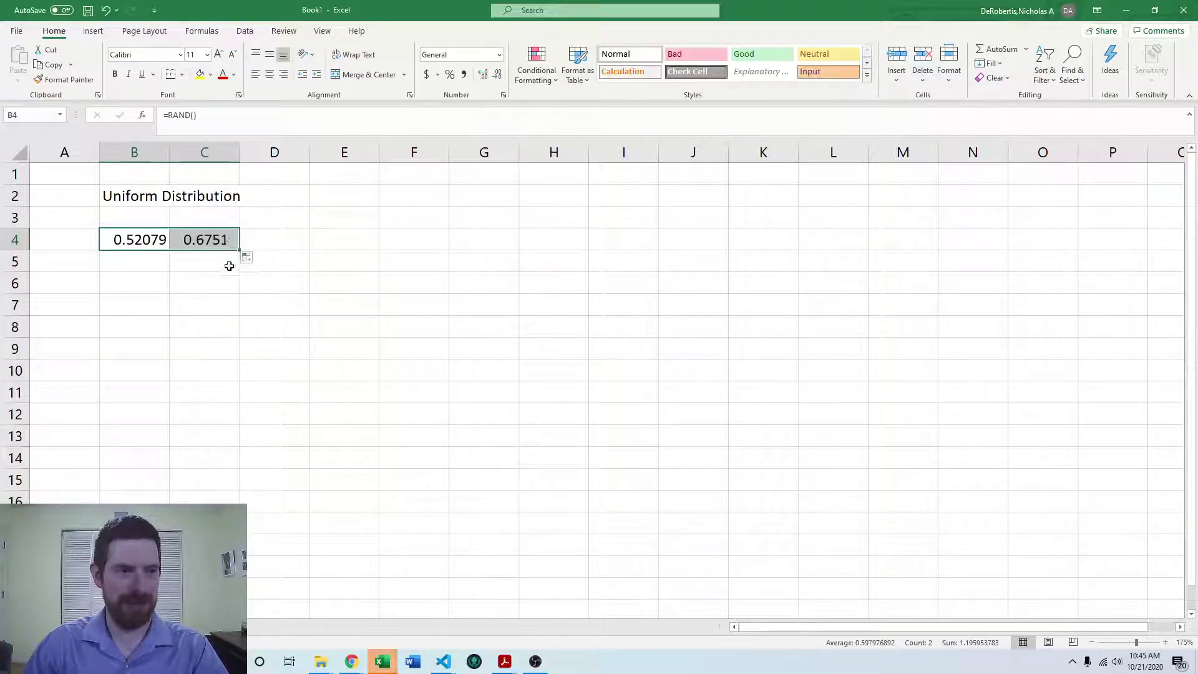
key(F9)
key(F9)
key(F9)
key(F9)
key(F9)
key(F9)
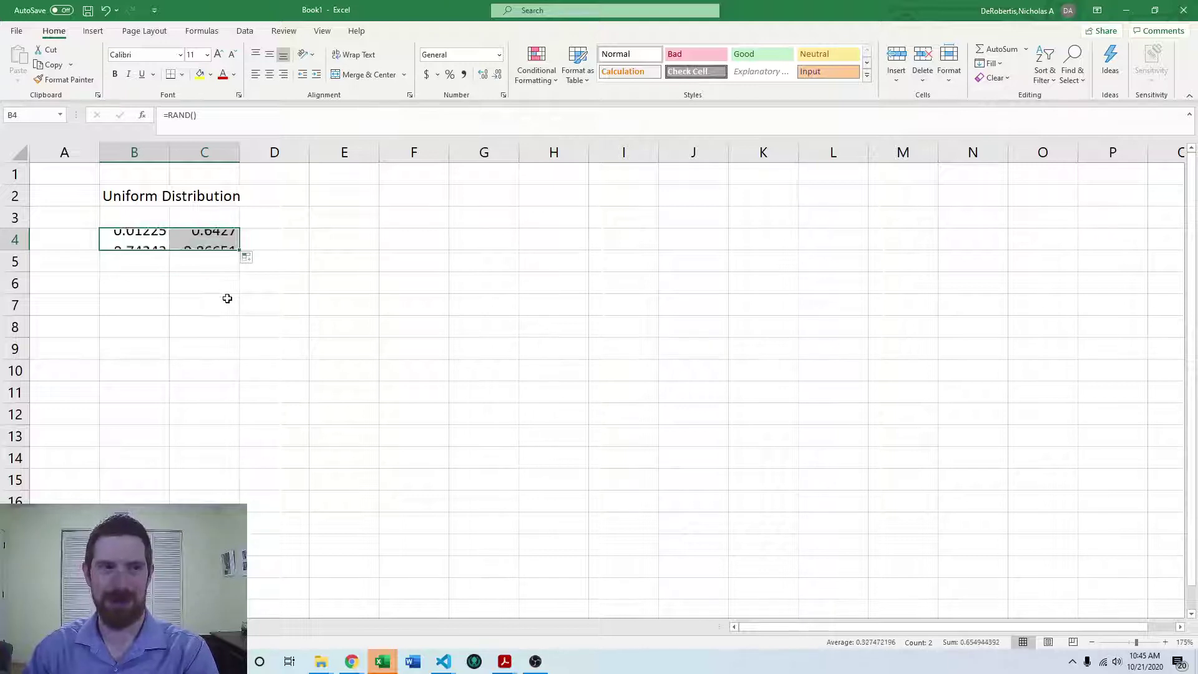
click(157, 267)
click(133, 287)
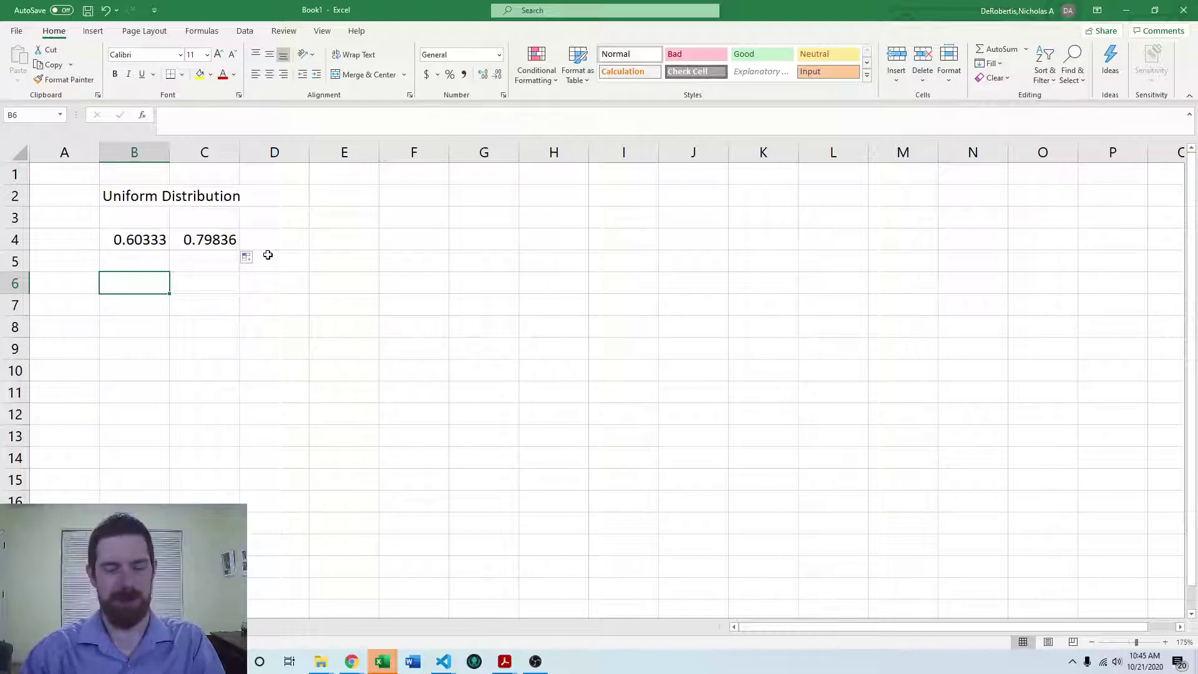
Step: Enter =RAND()*5 in B6 and recalculate a few times
text(=rand())
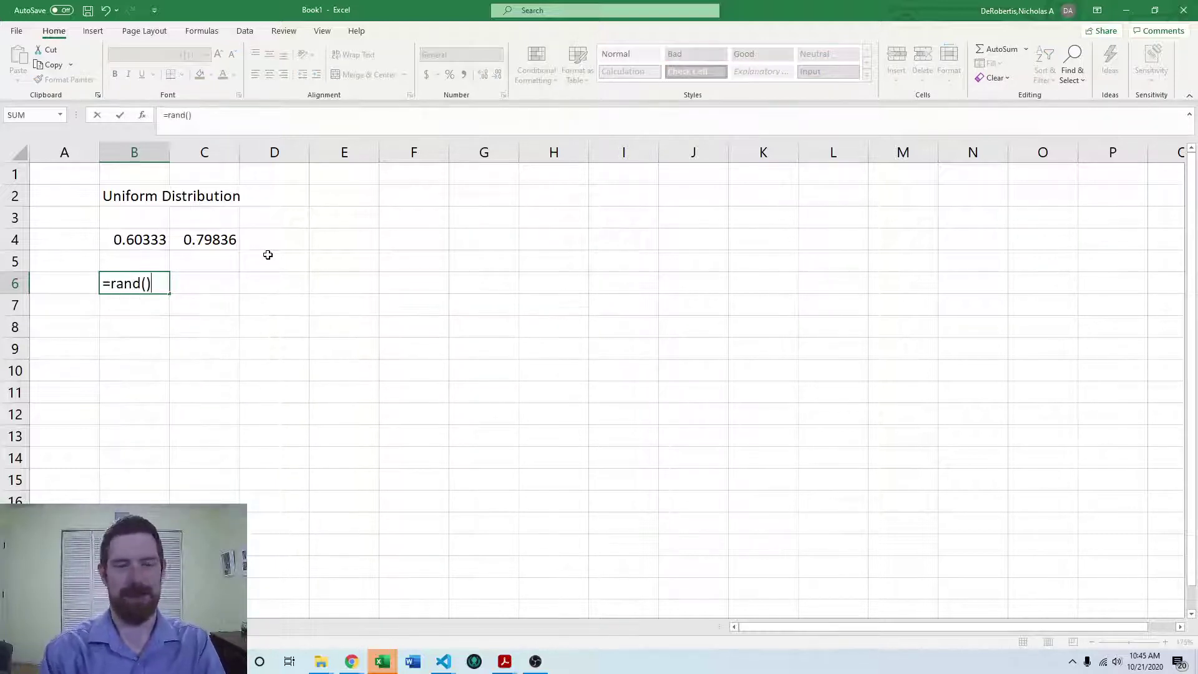
text(*5)
key(Return)
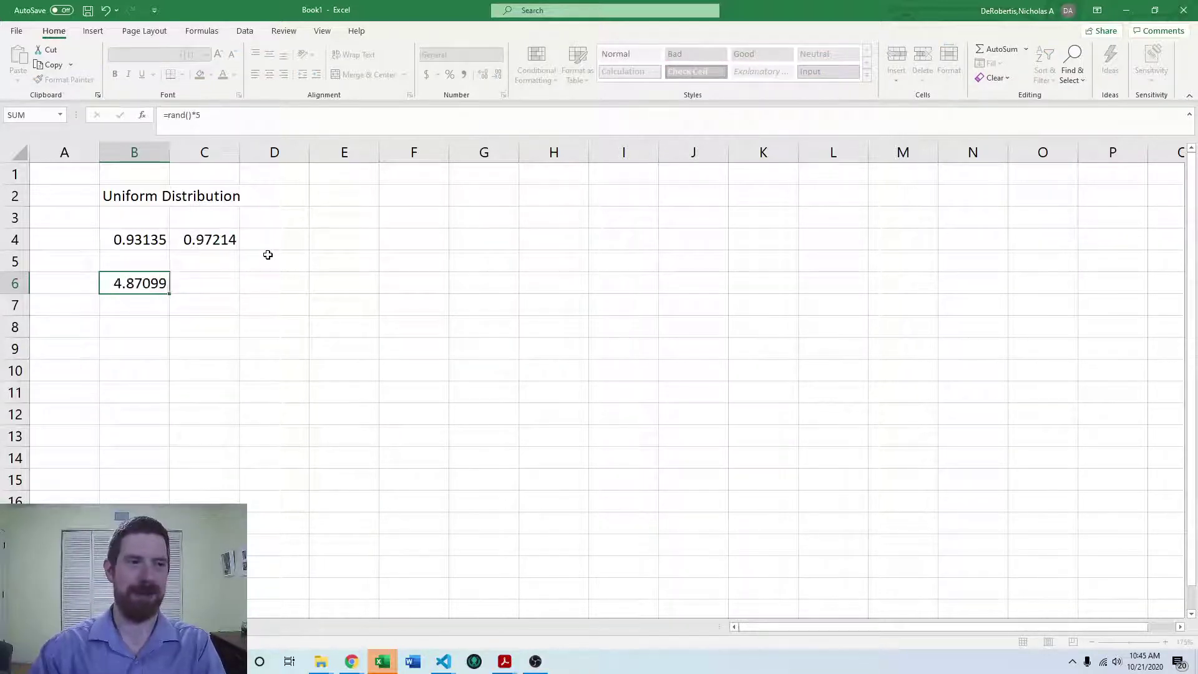
key(Up)
key(F9)
key(F9)
key(F9)
key(F9)
key(F9)
key(F9)
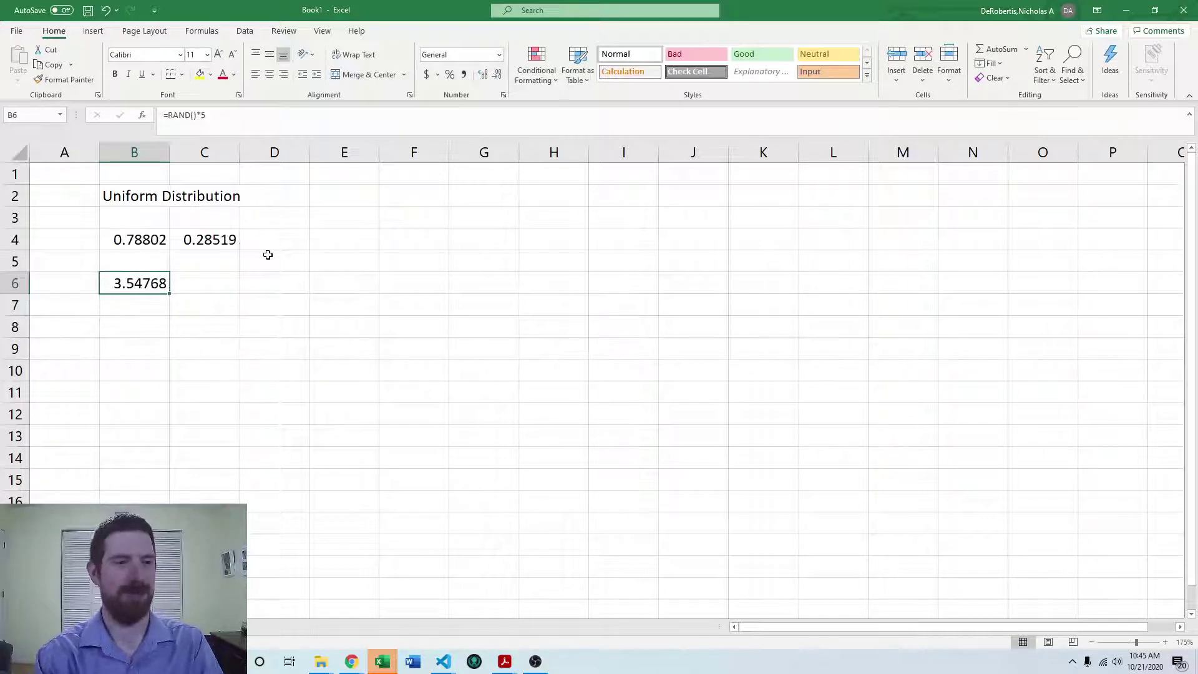
key(F9)
key(F9)
key(F9)
key(F9)
key(F9)
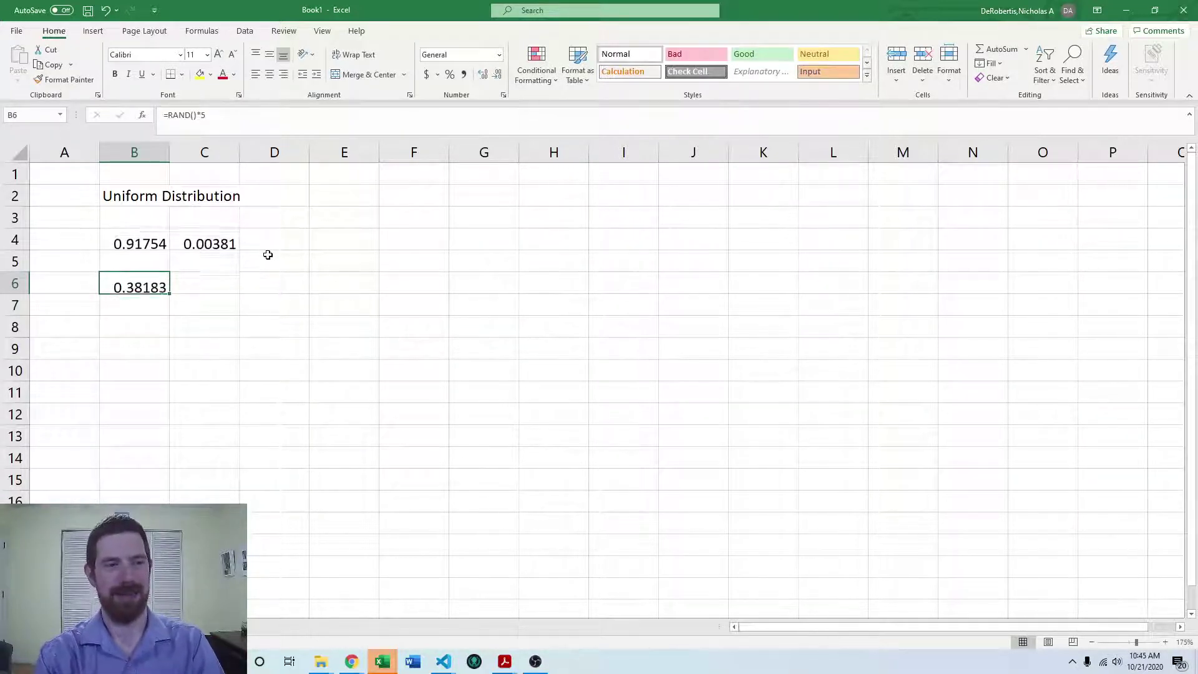
key(F9)
key(F9)
key(F9)
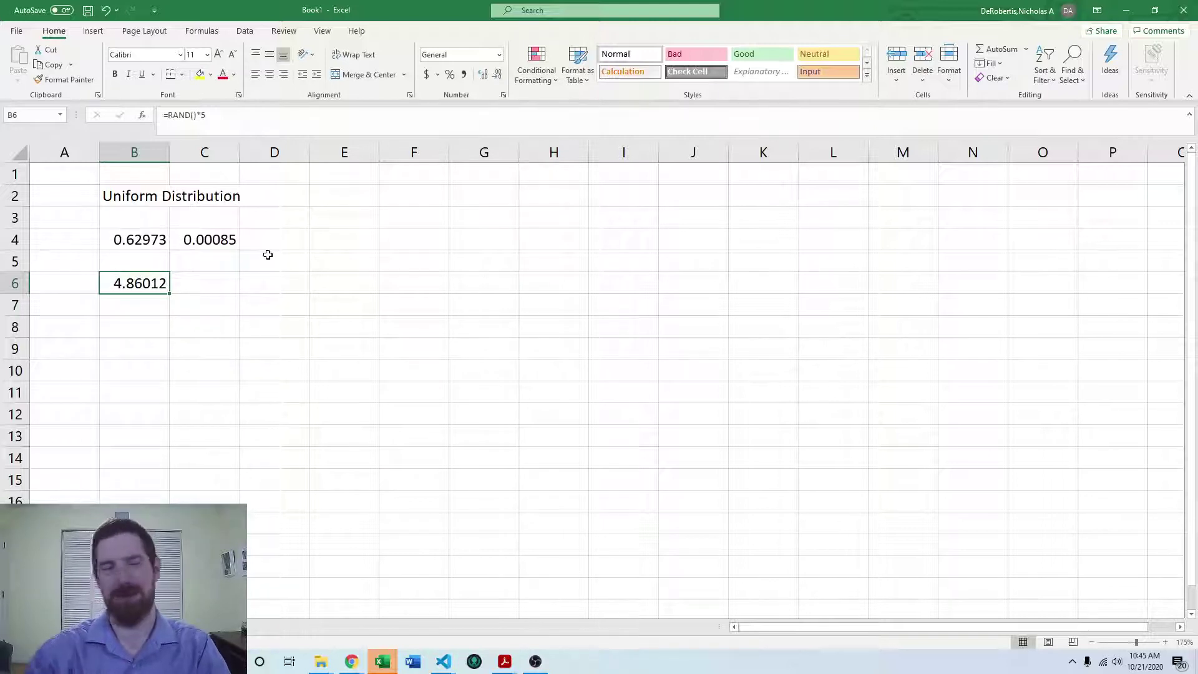
Step: Change B6's formula to =RAND()*5 + 10 for values between 10 and 15
click(373, 117)
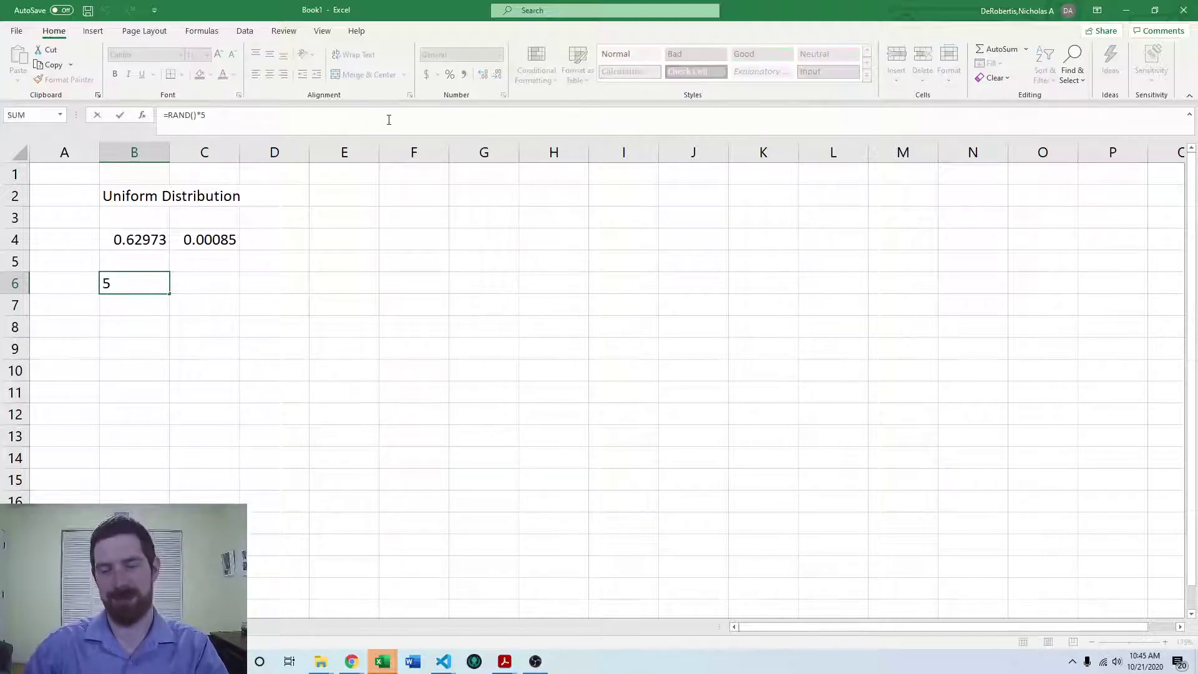
text(+ 10)
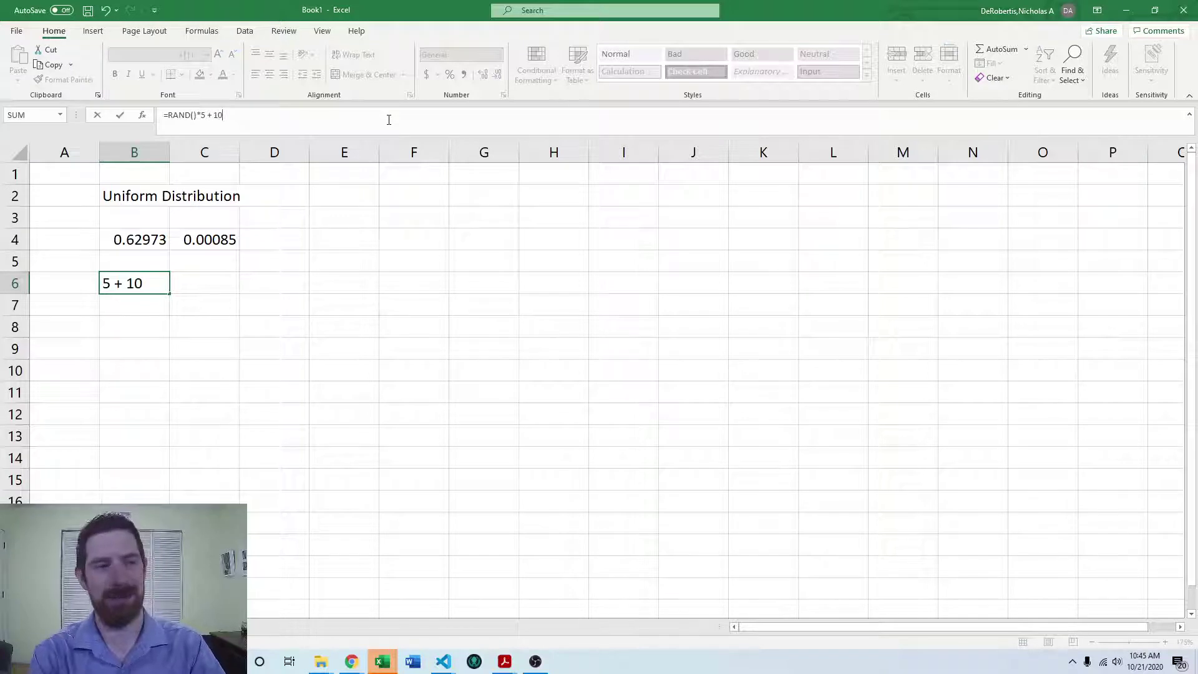
click(167, 116)
click(235, 115)
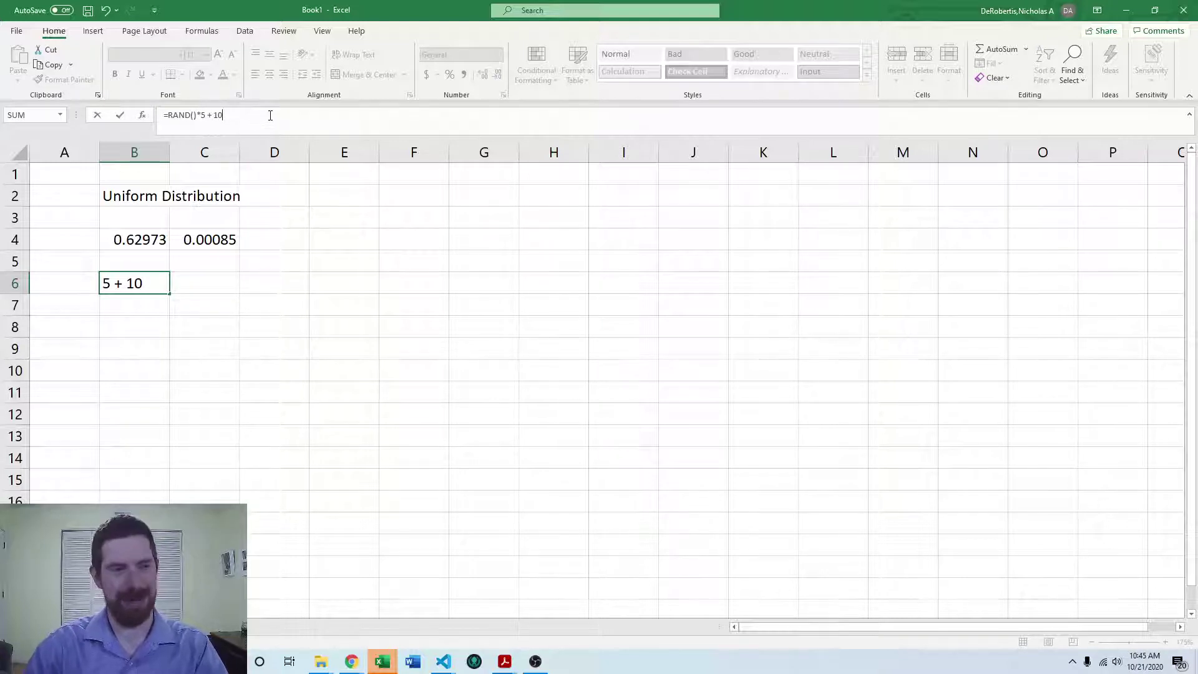
key(Return)
key(F9)
key(F9)
key(F9)
key(F9)
key(F9)
key(F9)
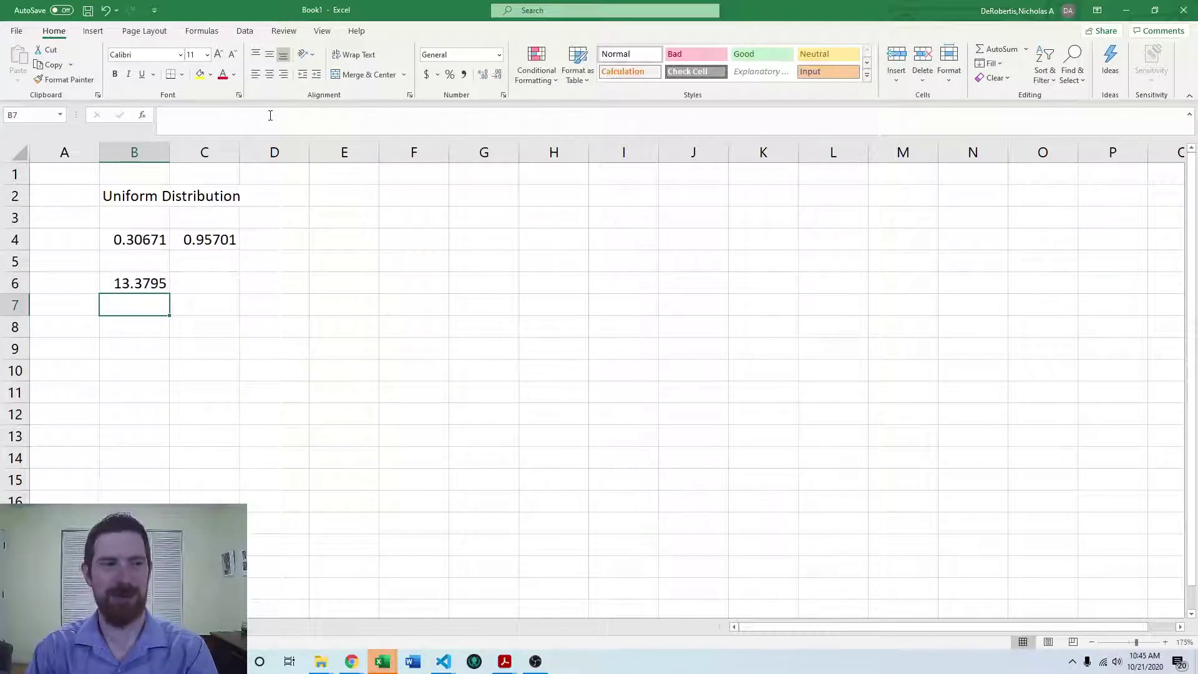
key(F9)
key(F9)
key(F9)
key(F9)
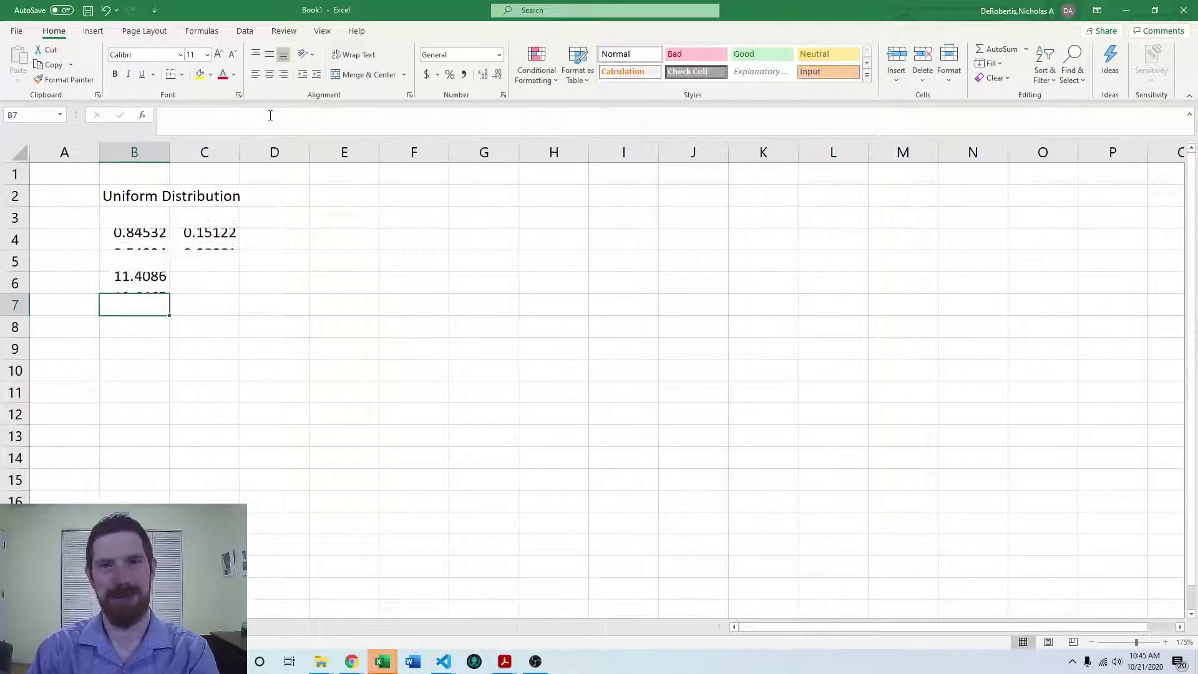
key(F9)
key(F9)
key(F9)
key(F9)
key(F9)
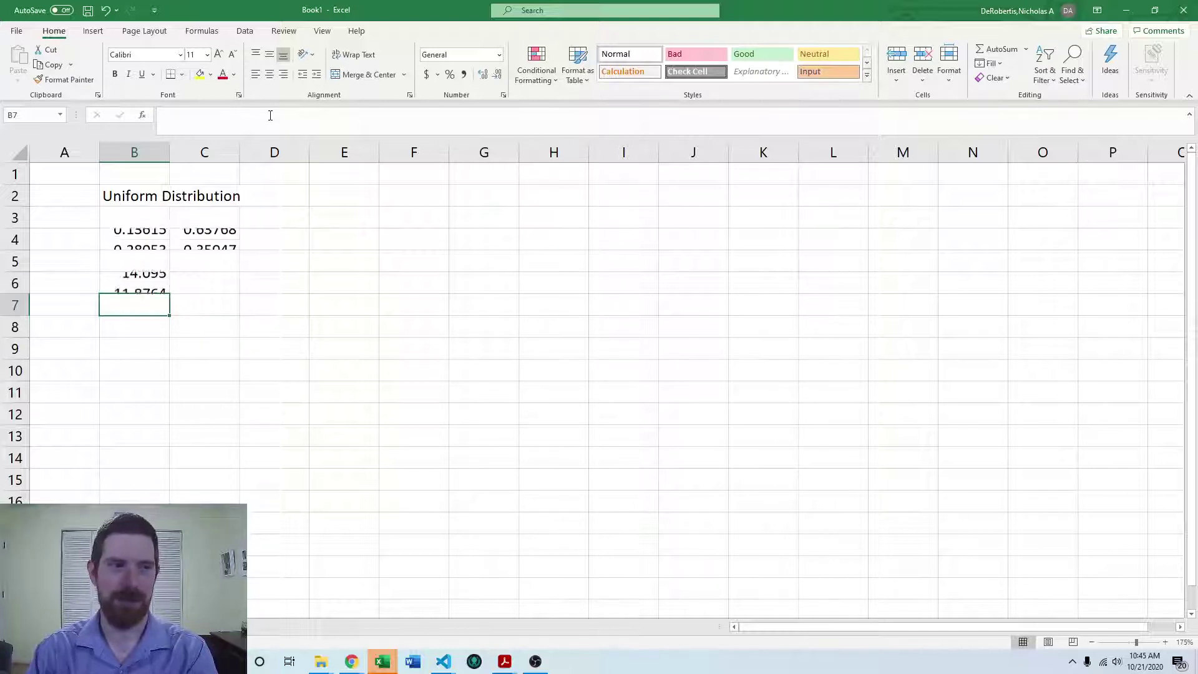
Step: Recalculate the sheet several times to regenerate the uniform random numbers
key(Up)
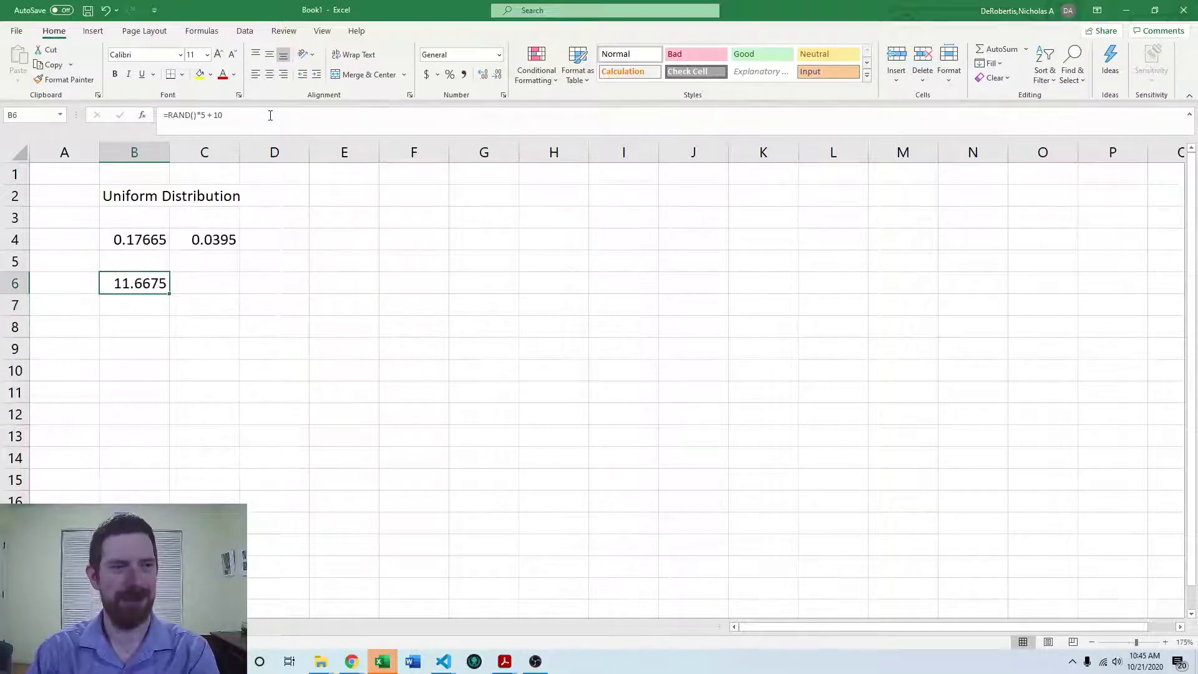
key(F9)
key(F9)
key(F9)
key(F9)
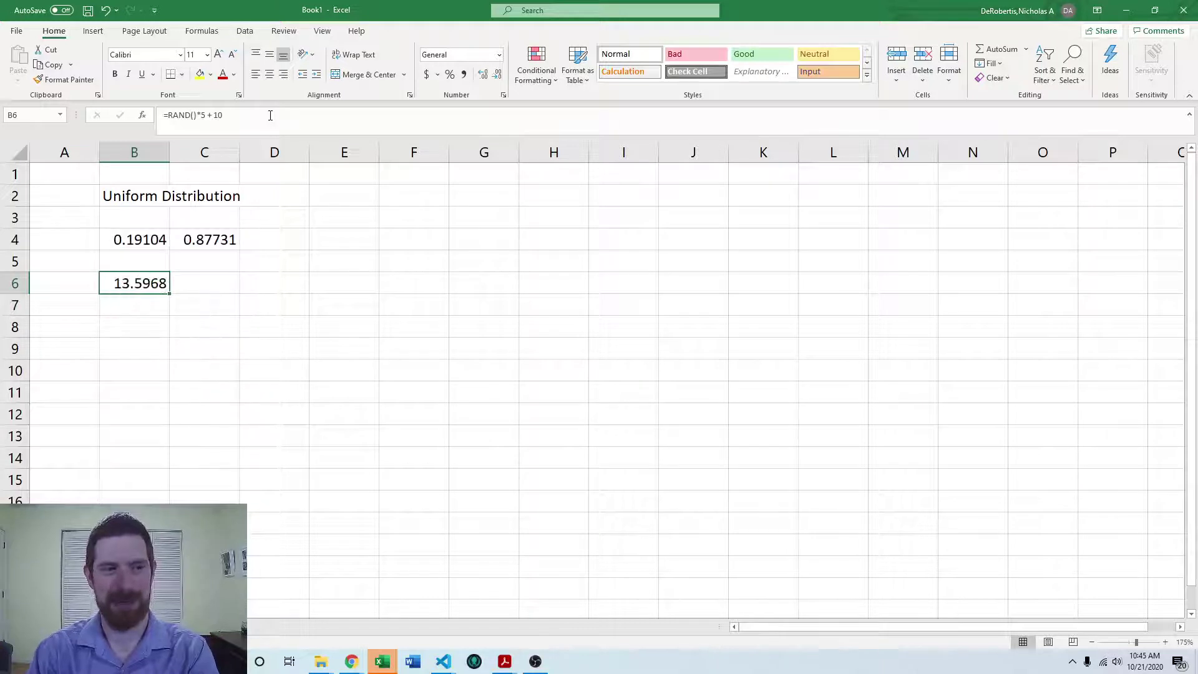
key(F9)
key(F9)
key(F9)
key(F9)
key(F9)
key(F9)
key(F9)
key(F9)
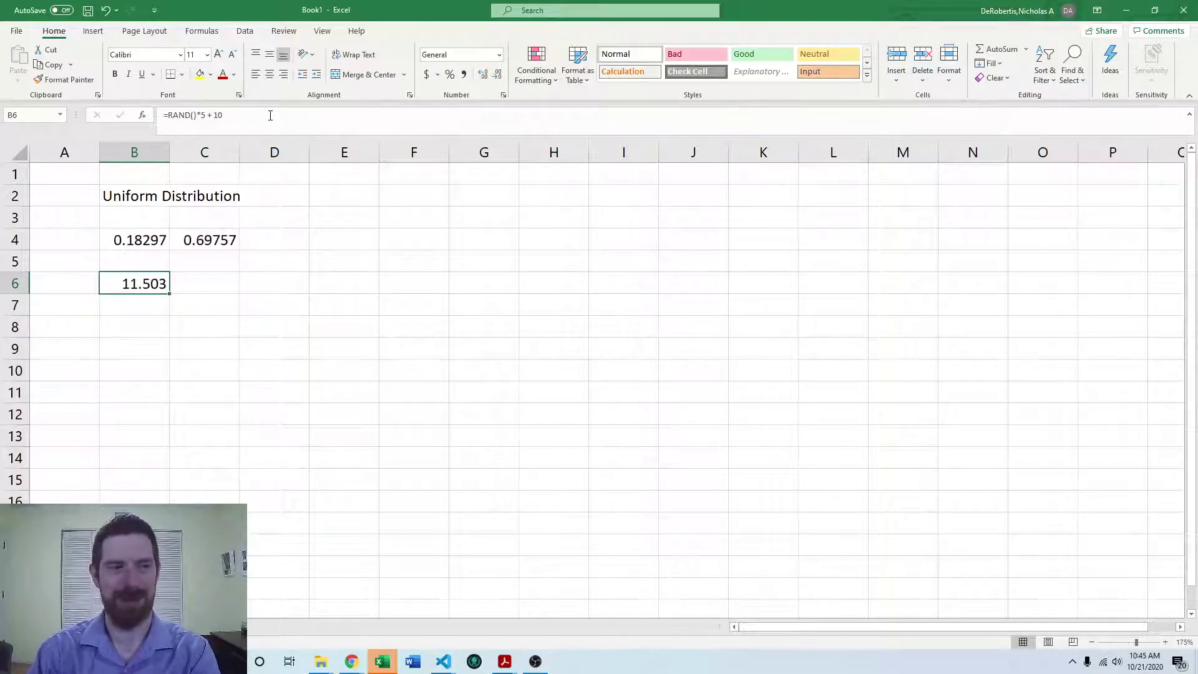
key(F9)
key(F9)
key(F9)
key(F9)
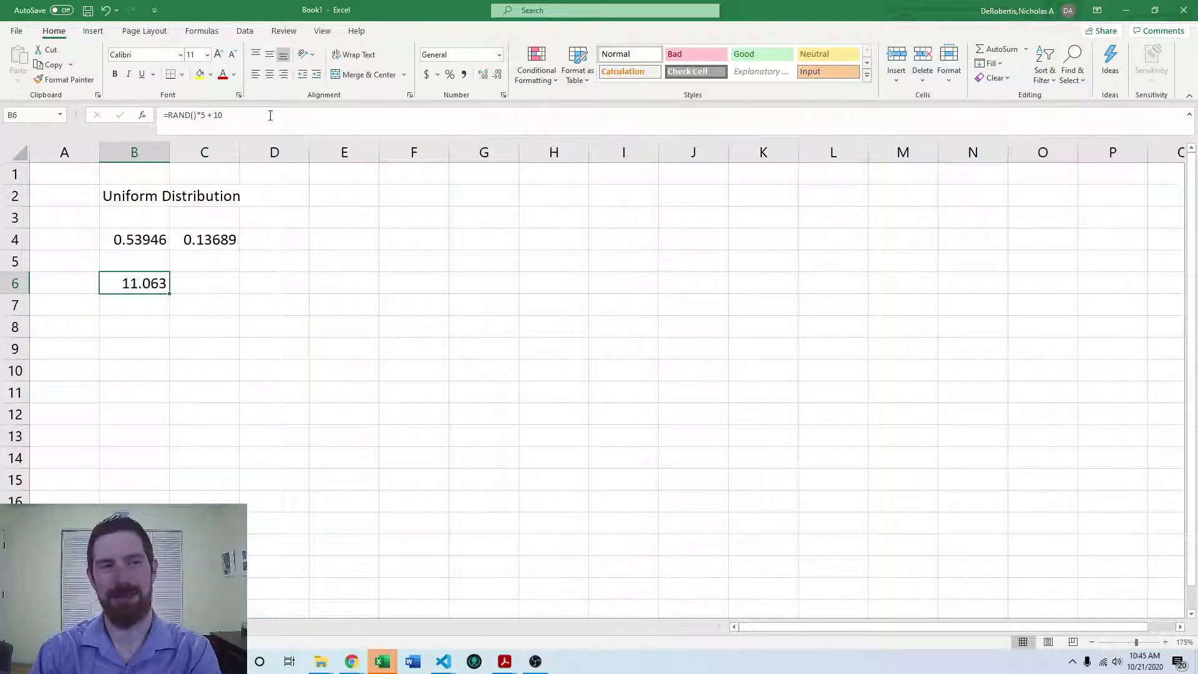
key(F9)
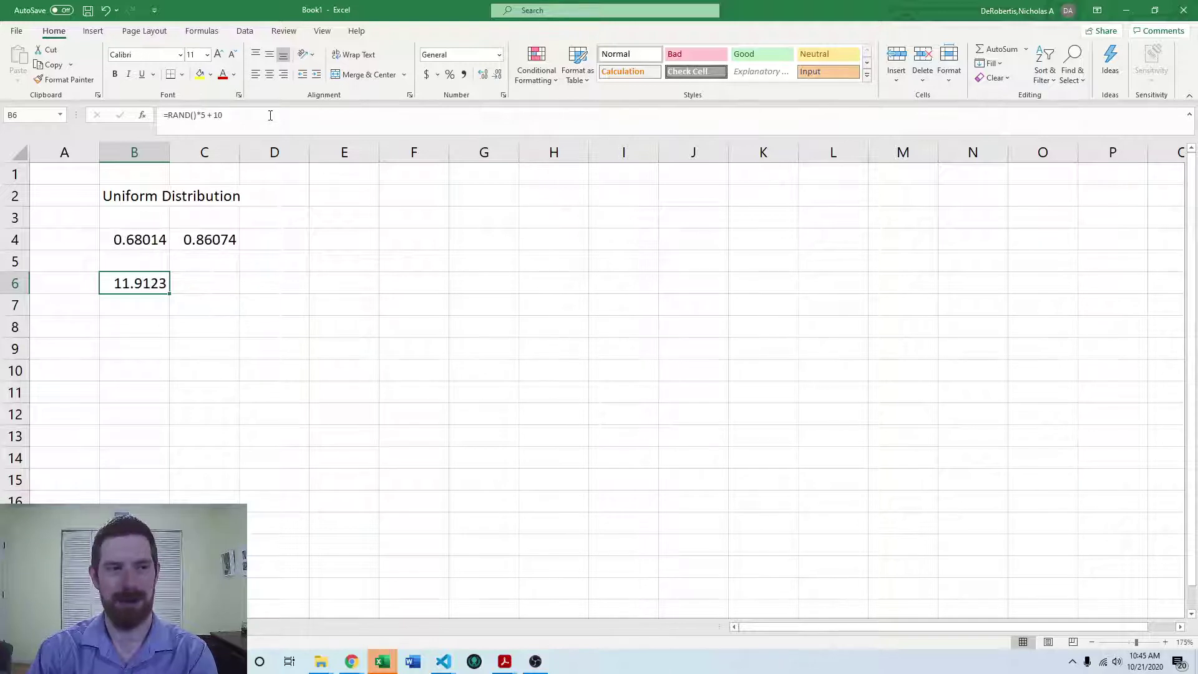
key(F9)
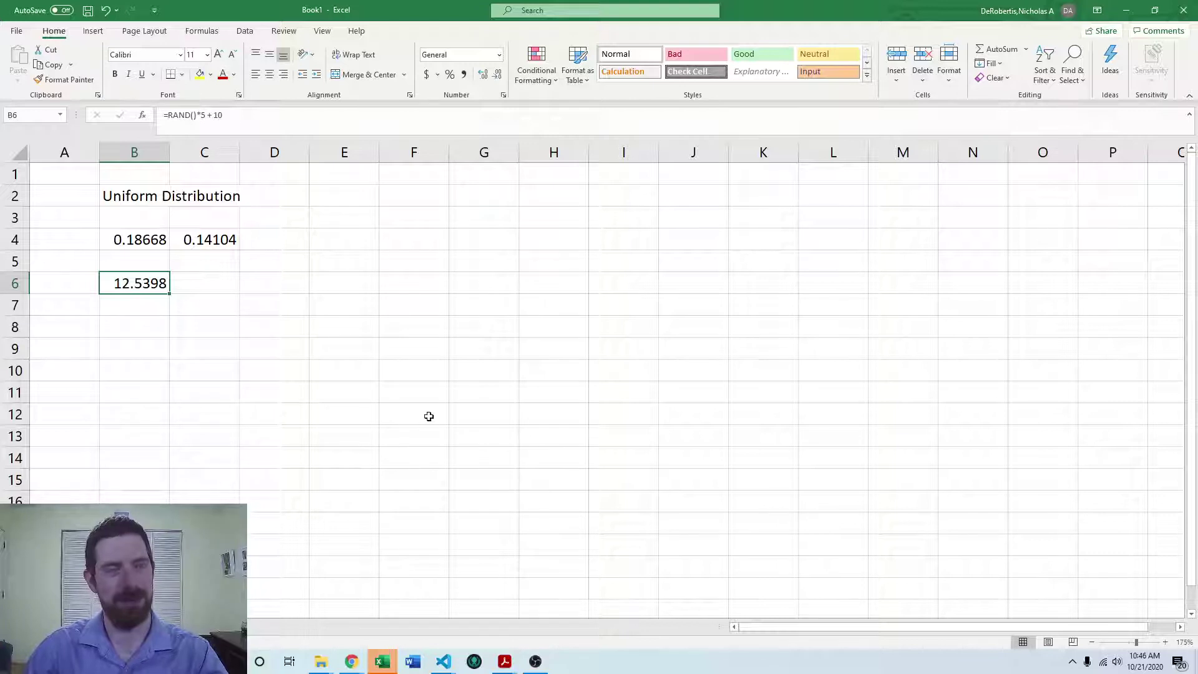
Step: Add the heading 'Normal Distribution' in F2 with labels Mean and Stdev in F4:F5
click(434, 194)
text(Normal)
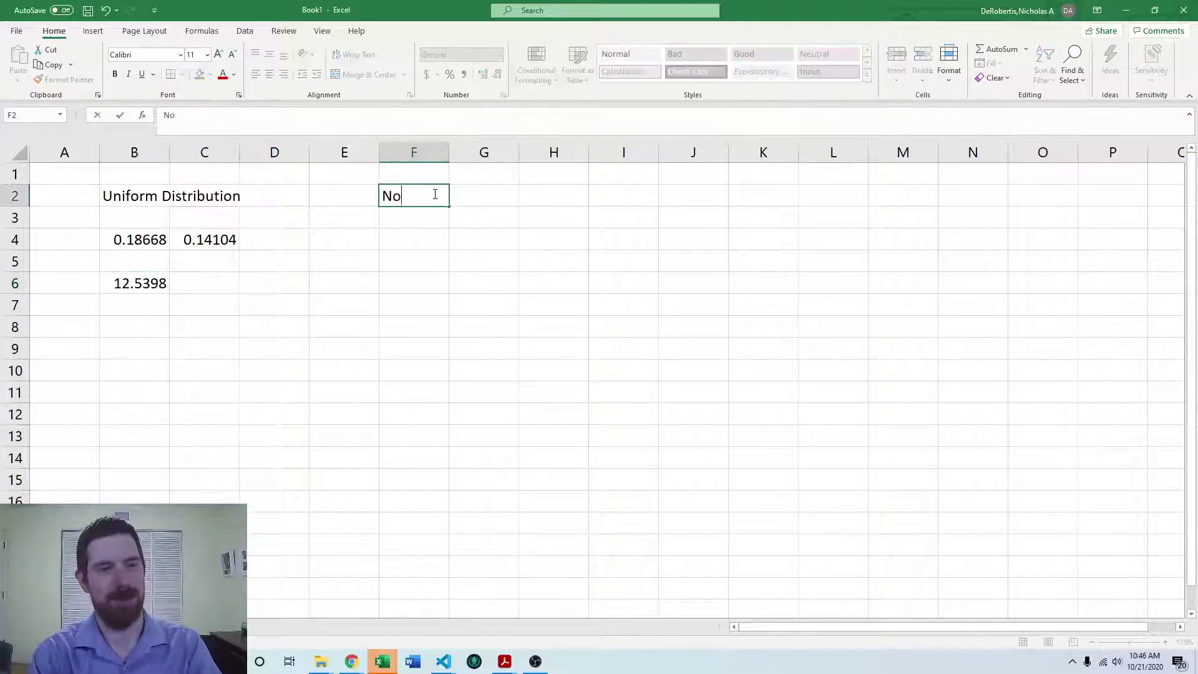
key(BackSpace)
key(BackSpace)
key(BackSpace)
text(mal D)
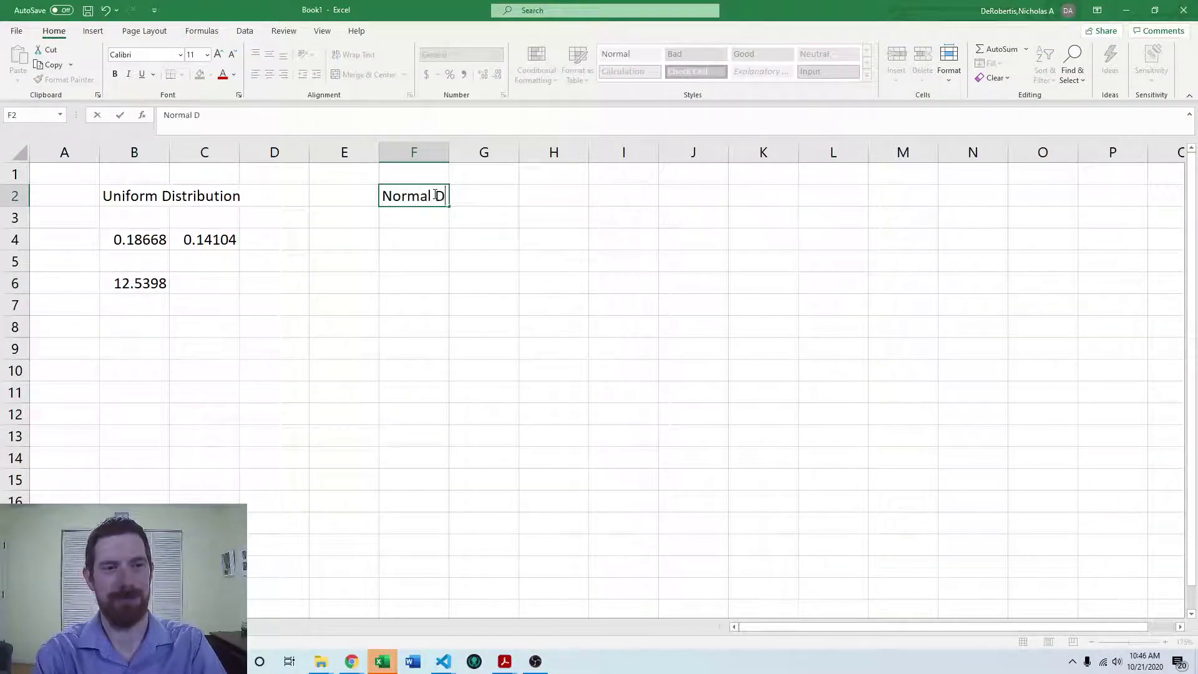
text(istribution)
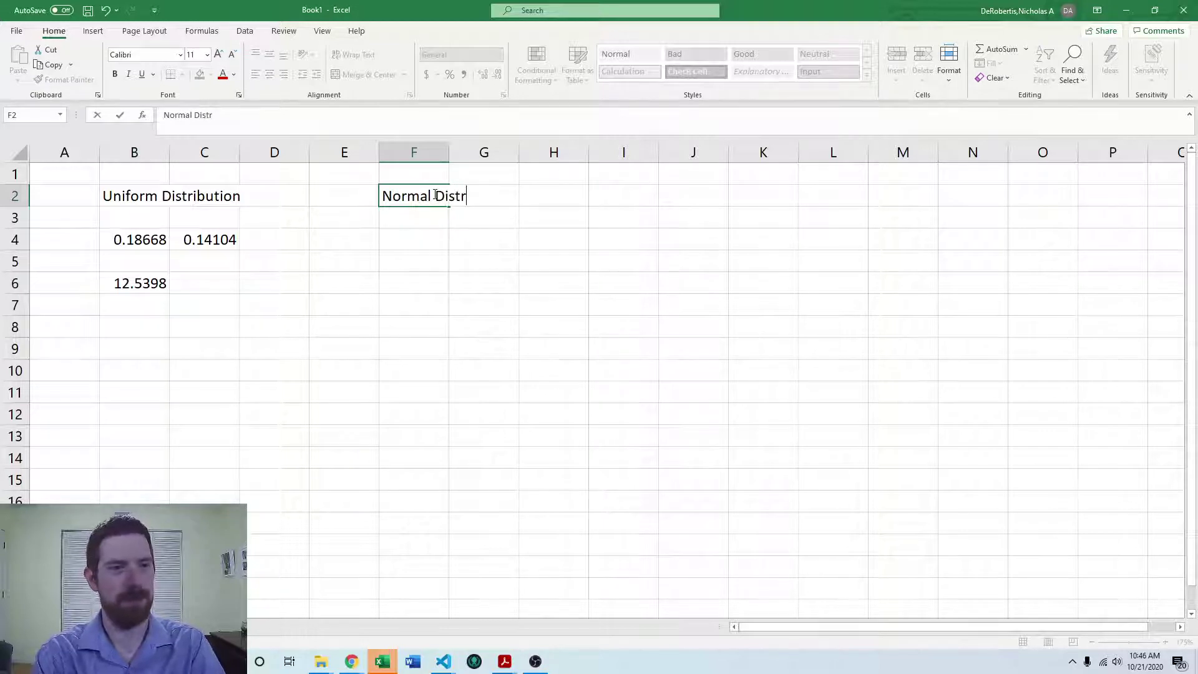
key(Return)
key(Return)
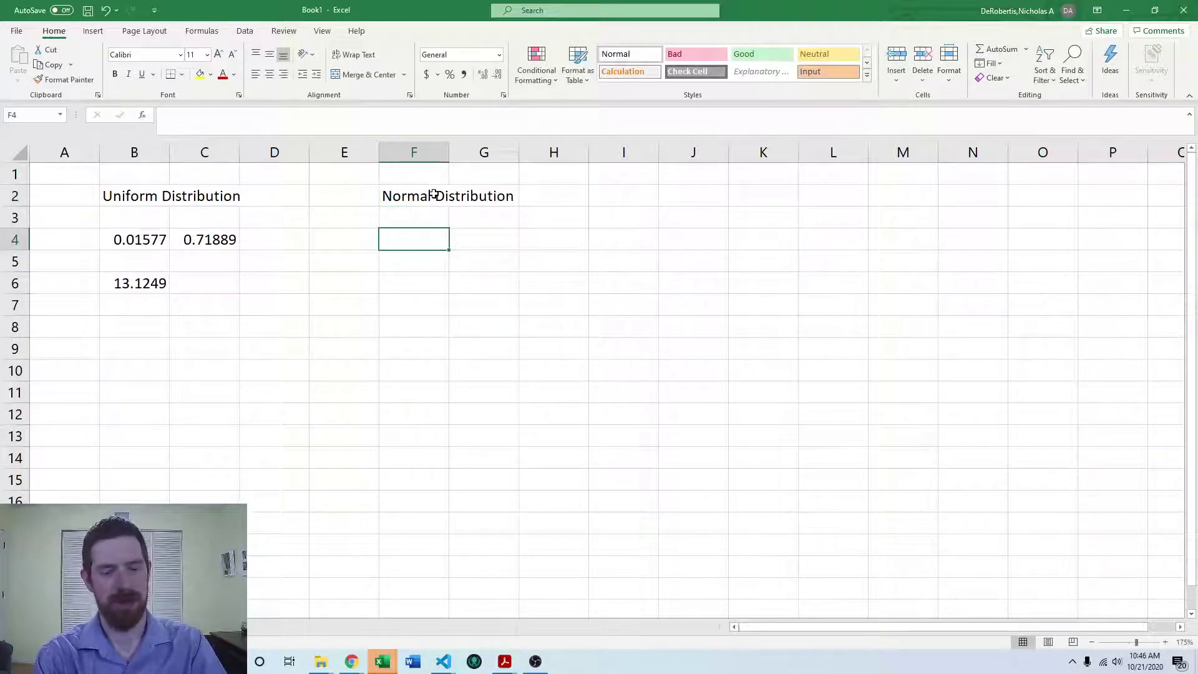
text(Mean)
key(Return)
text(Stdev)
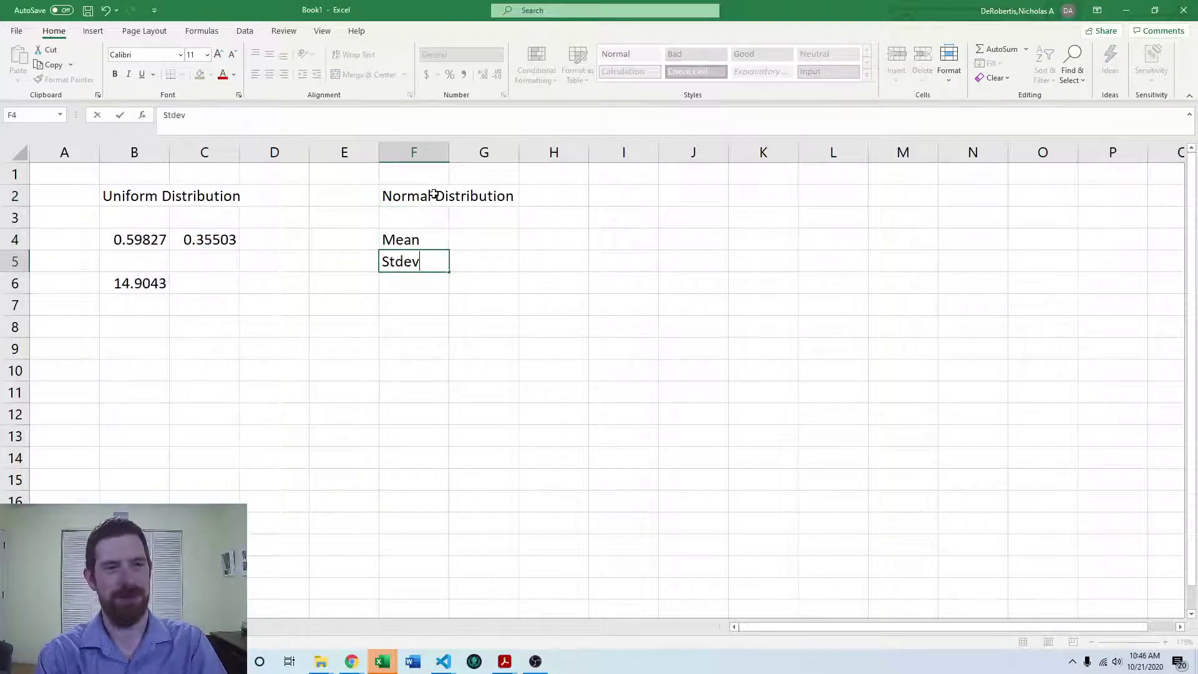
key(Tab)
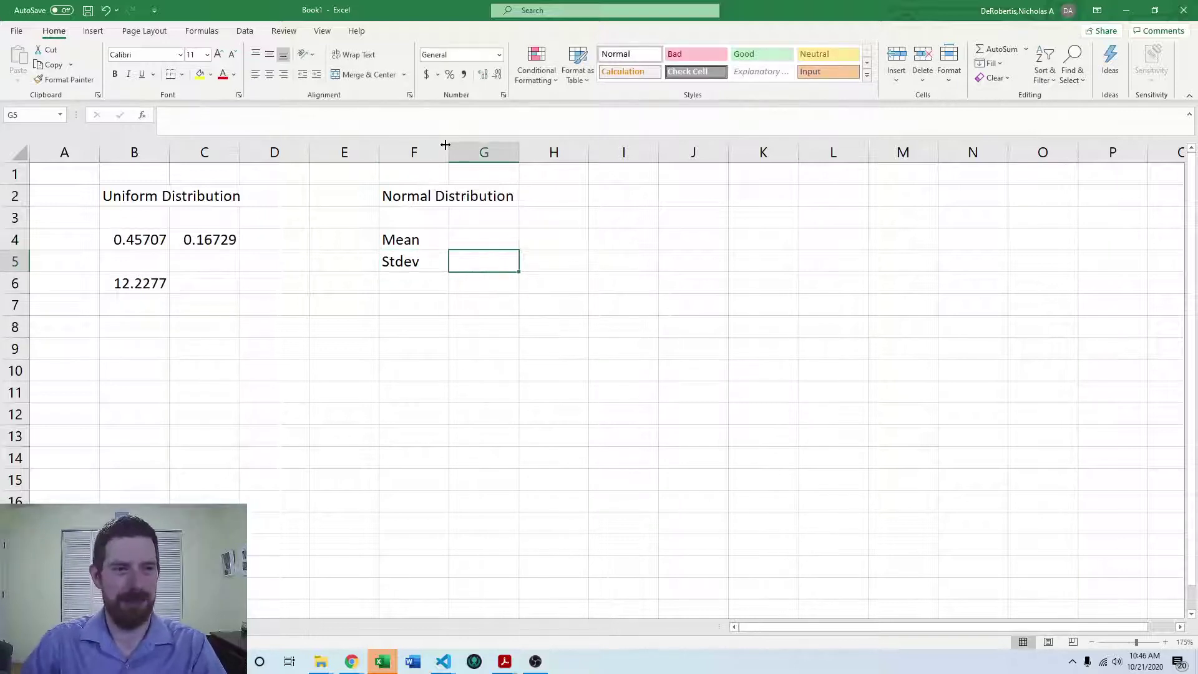
Step: Enter a mean of 10 in G4 and a stdev of 5 in G5
click(471, 235)
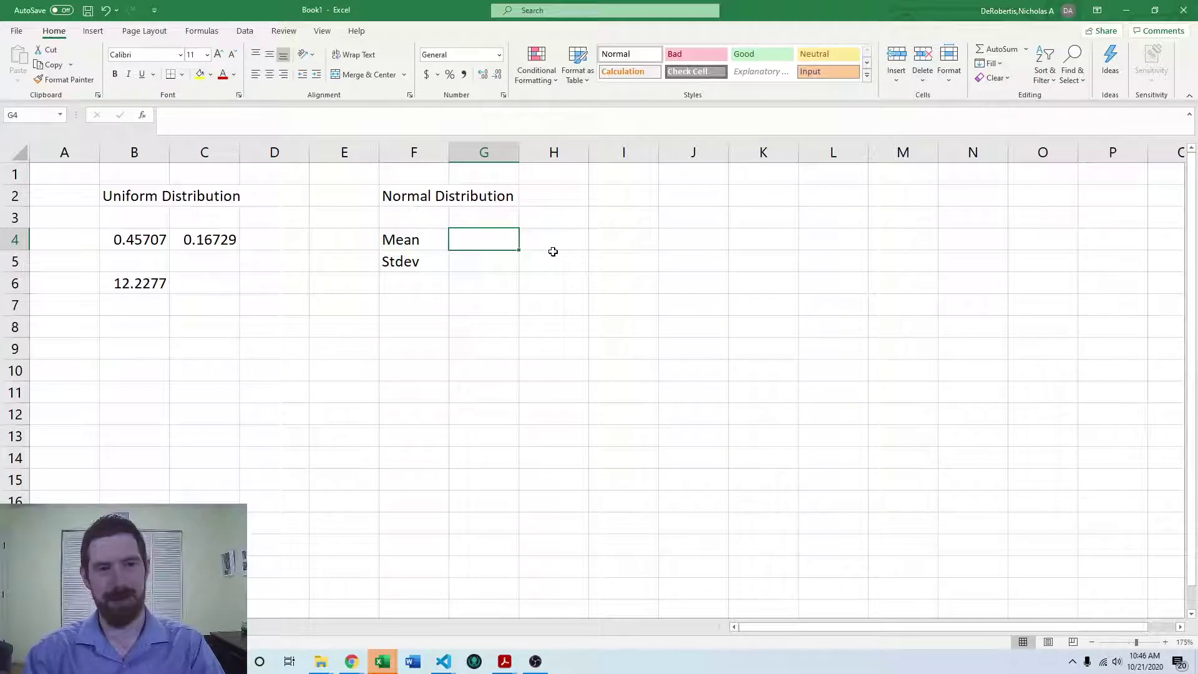
text(10)
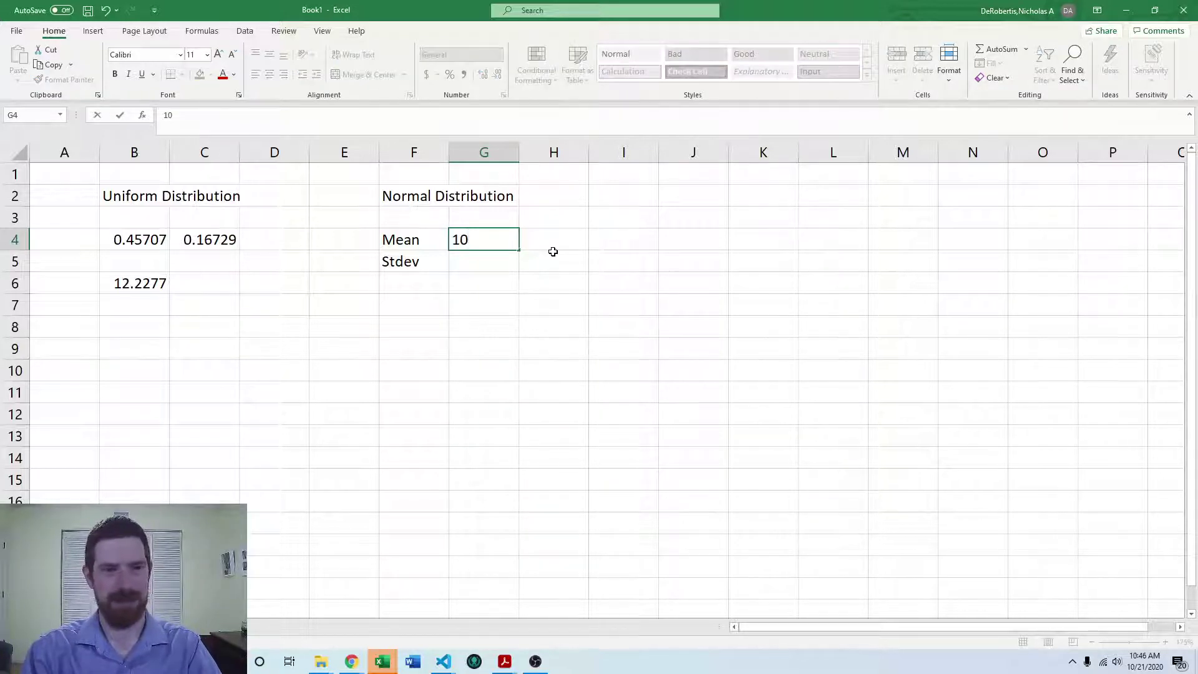
key(Return)
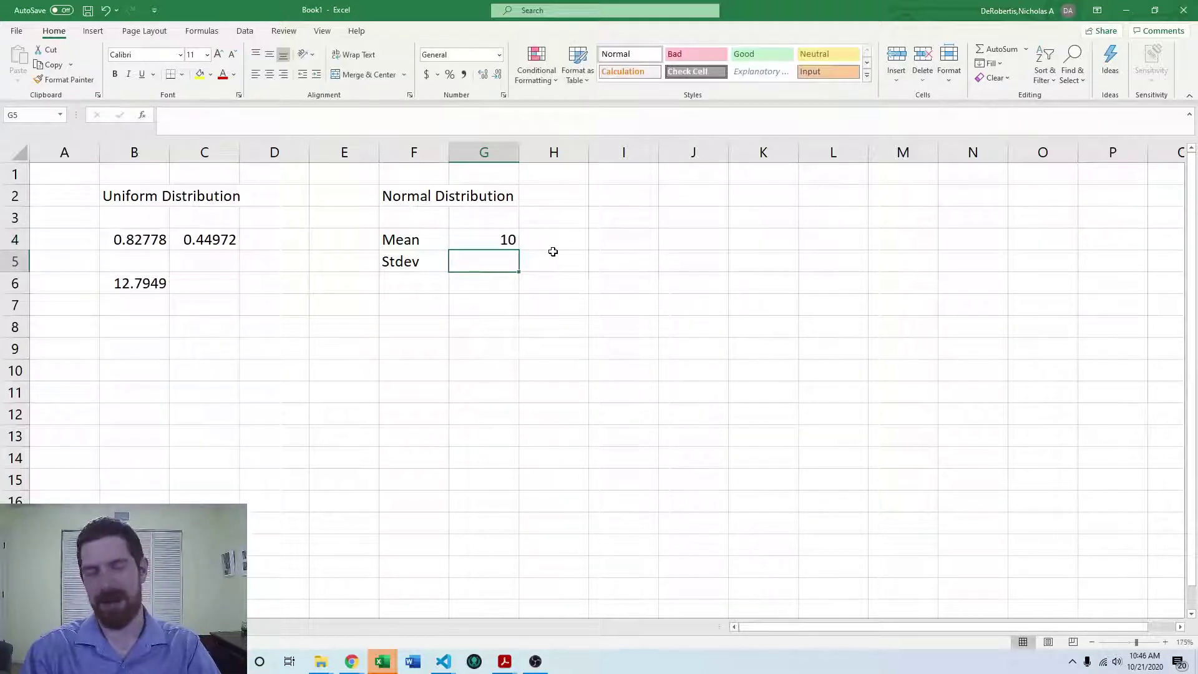
text(5)
key(Return)
Step: Enter =NORM.INV(0.5,G4,G5) in G7, returning 10
key(Left)
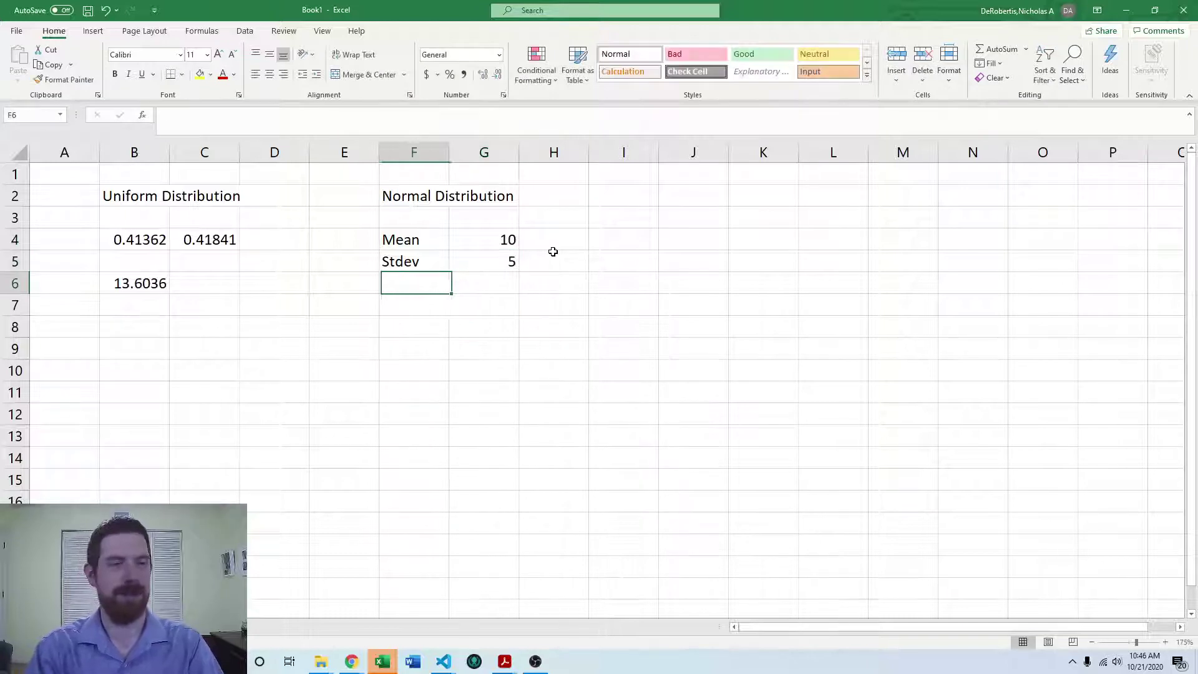
key(Down)
key(Right)
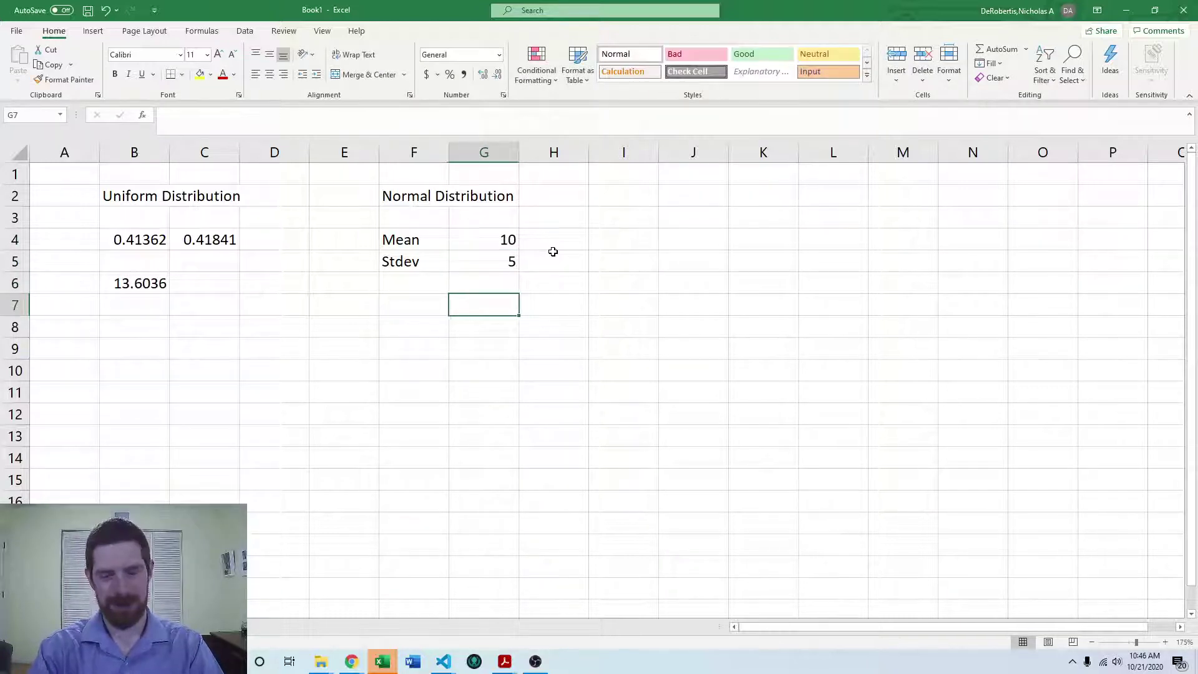
text(=)
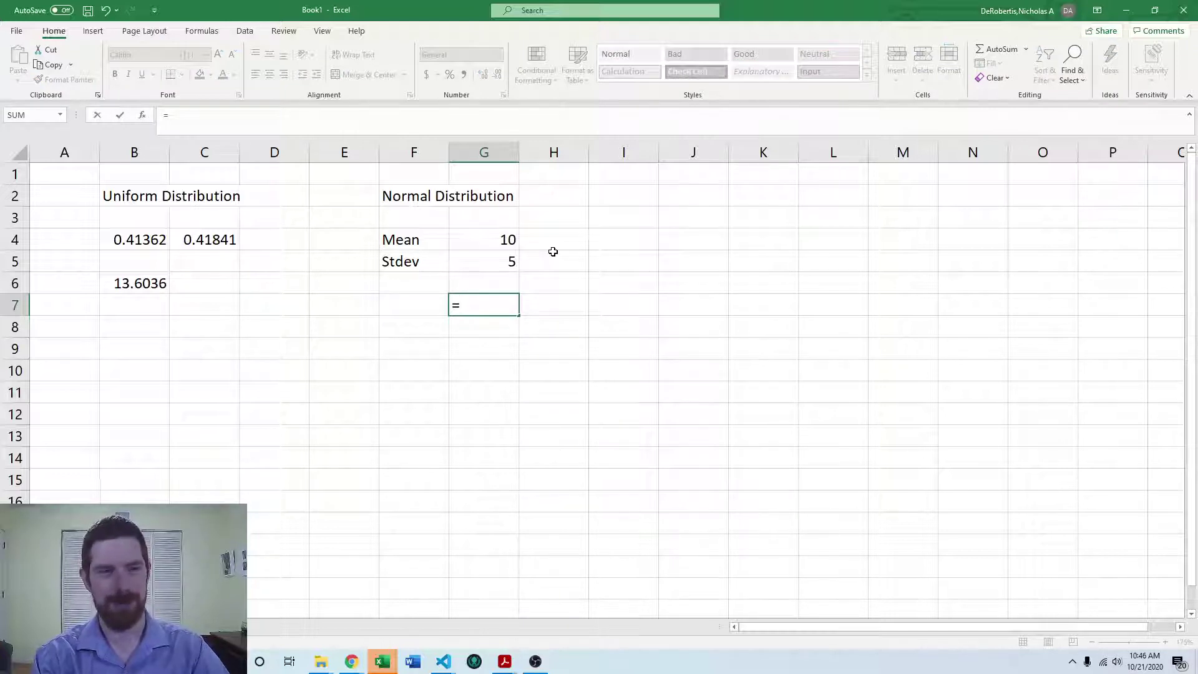
text(n)
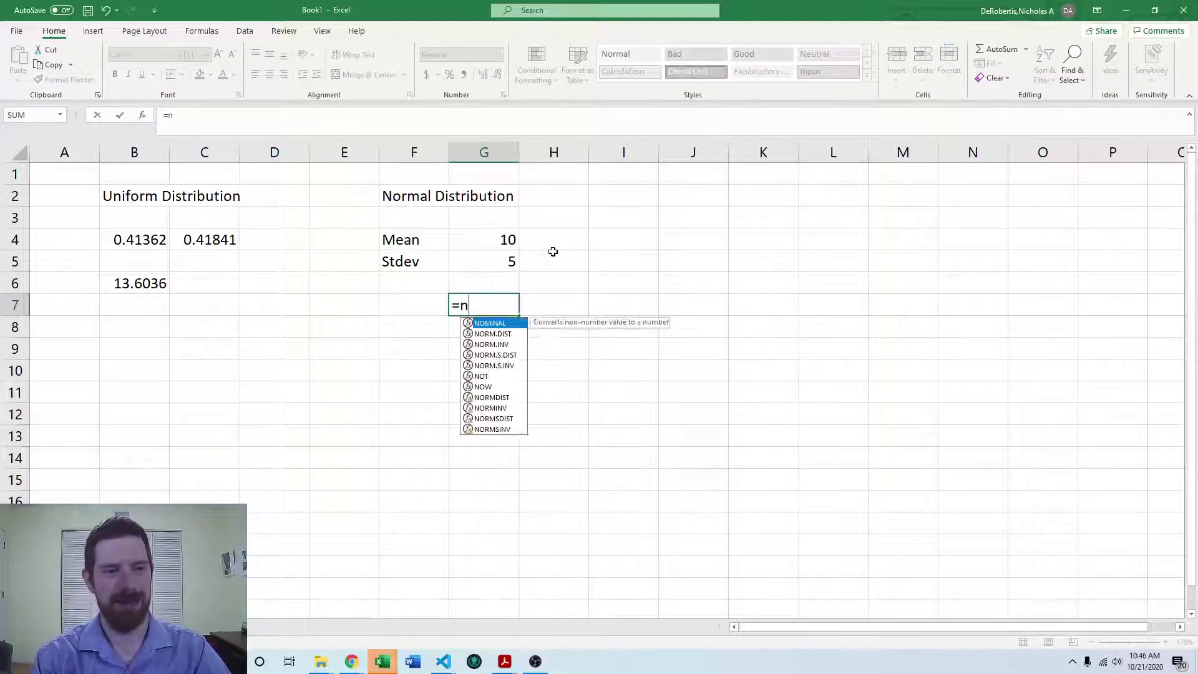
text(orm.in)
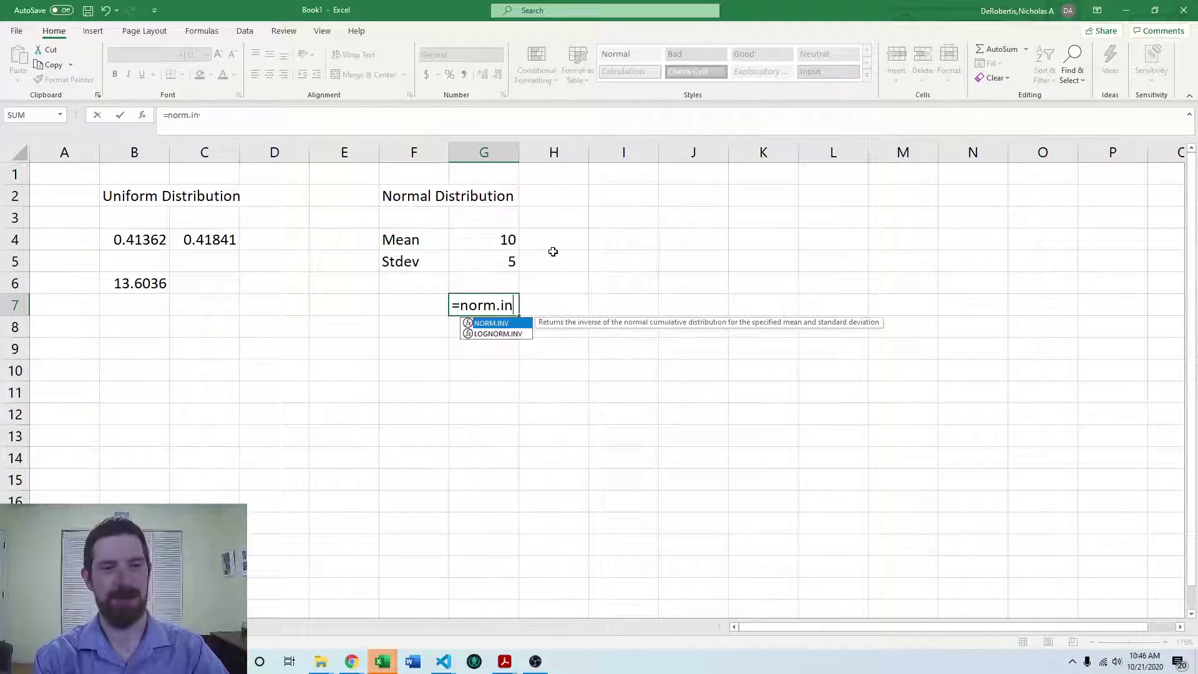
text(v()
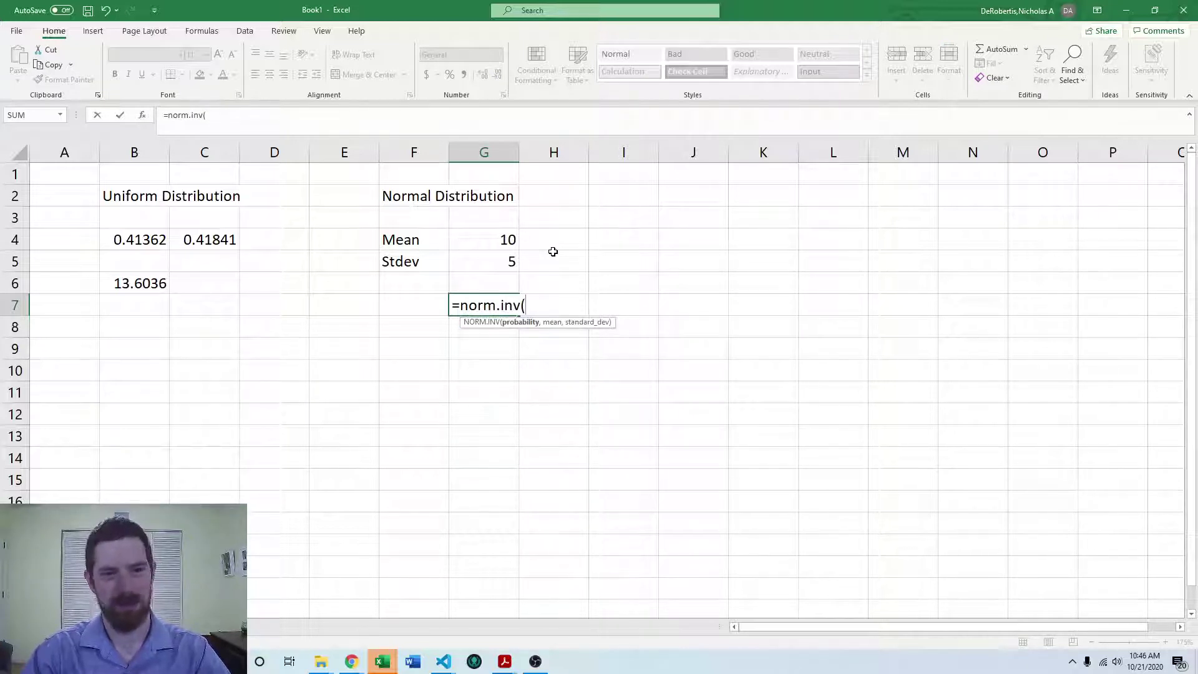
text(0.5,)
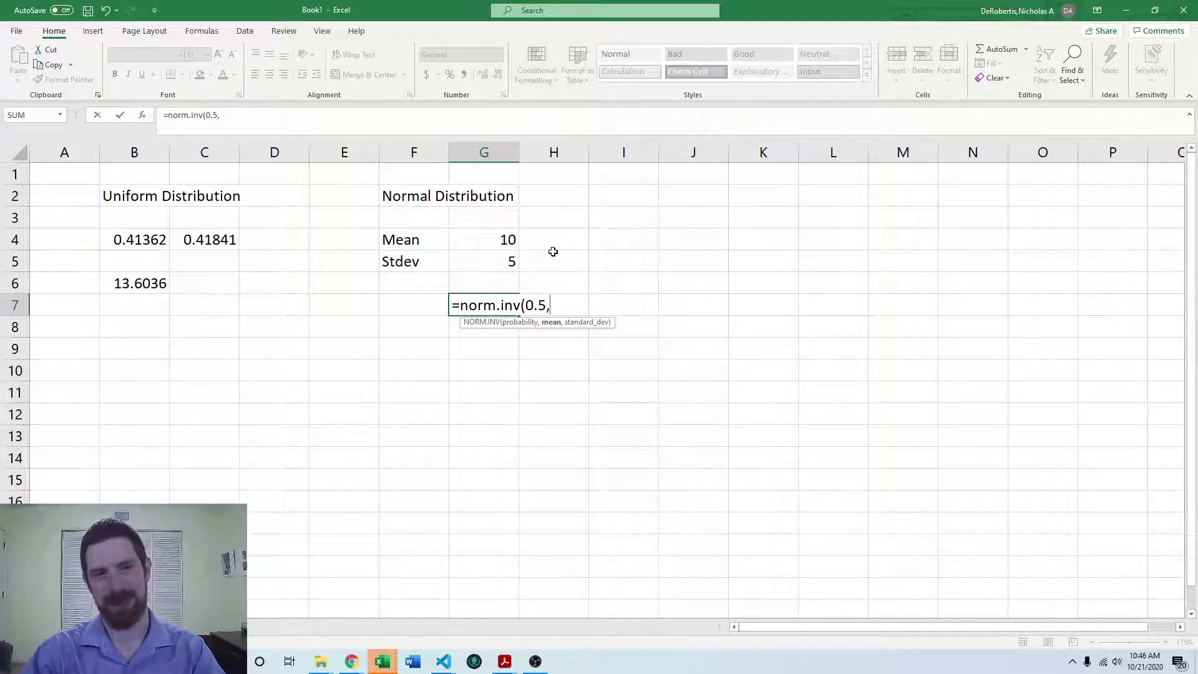
key(Up)
key(Up)
key(Up)
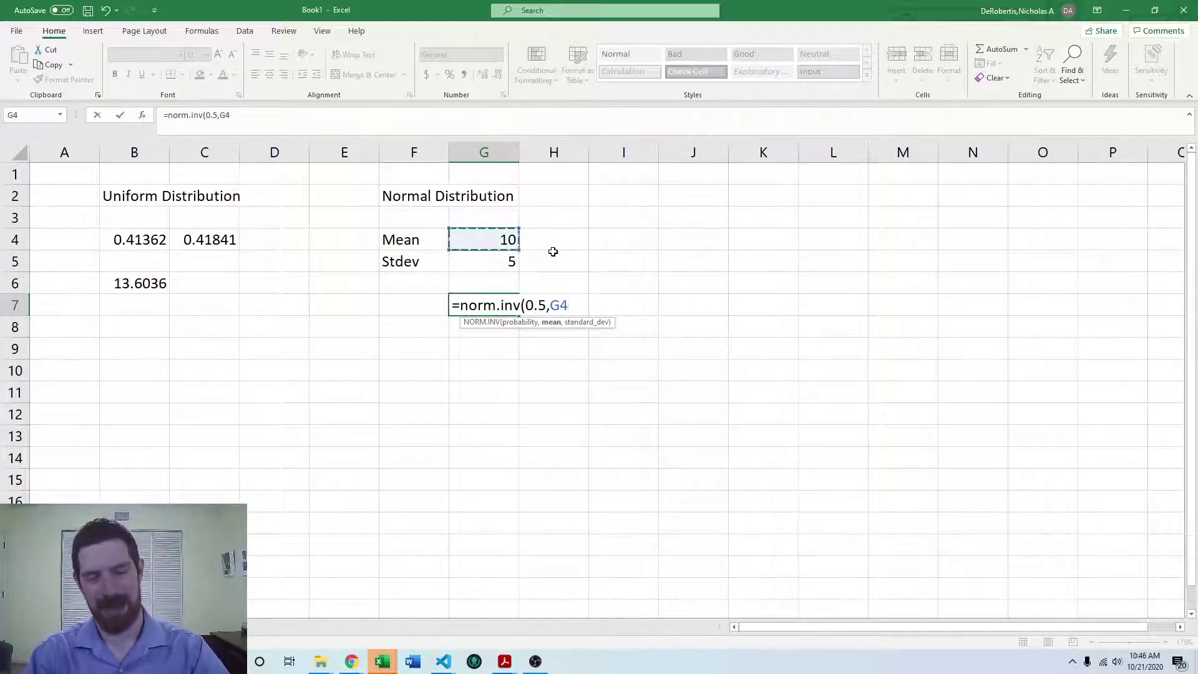
text(,)
key(Up)
key(Up)
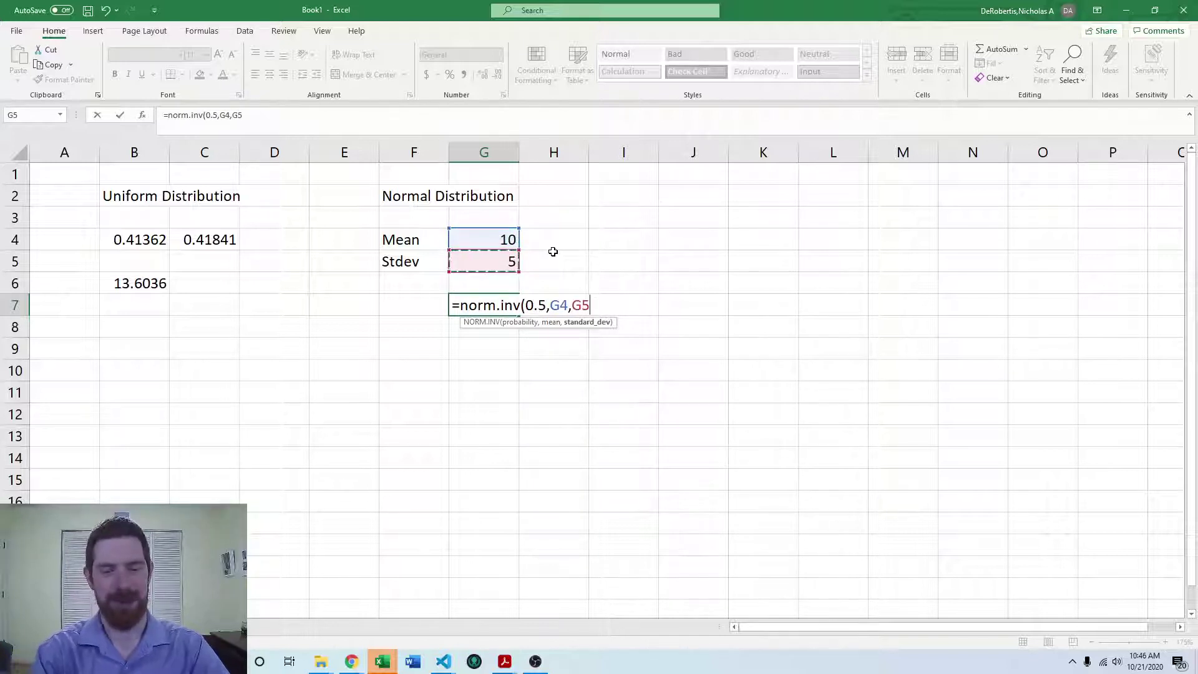
text())
key(Return)
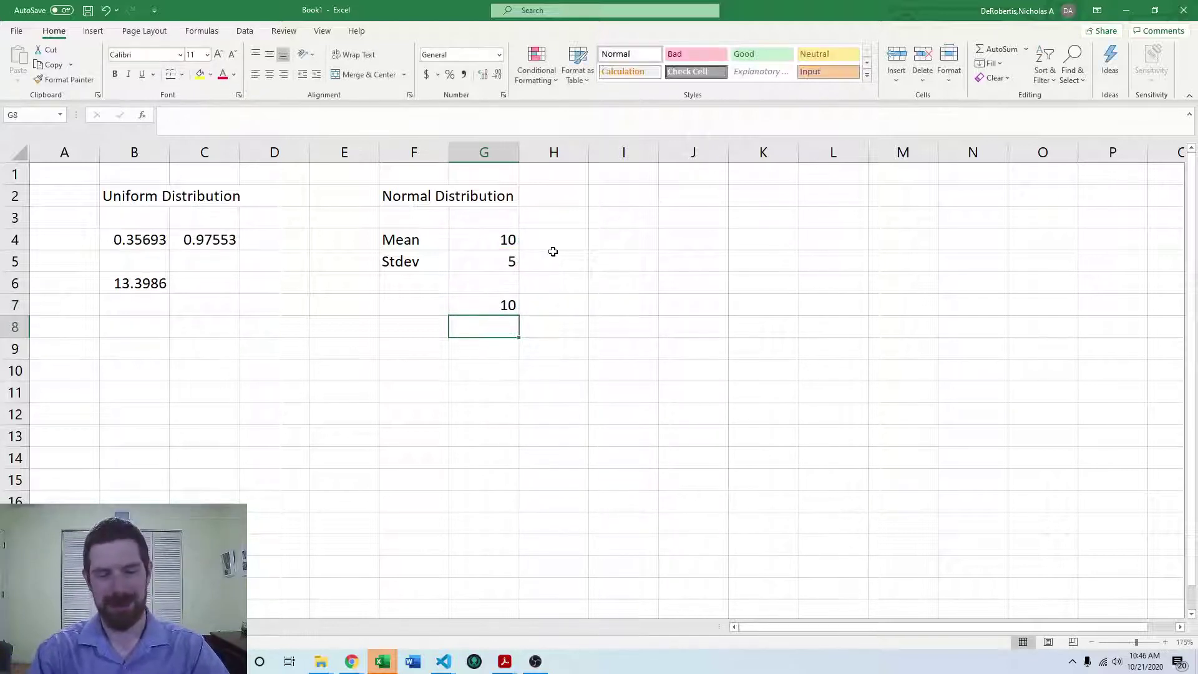
key(F9)
key(F9)
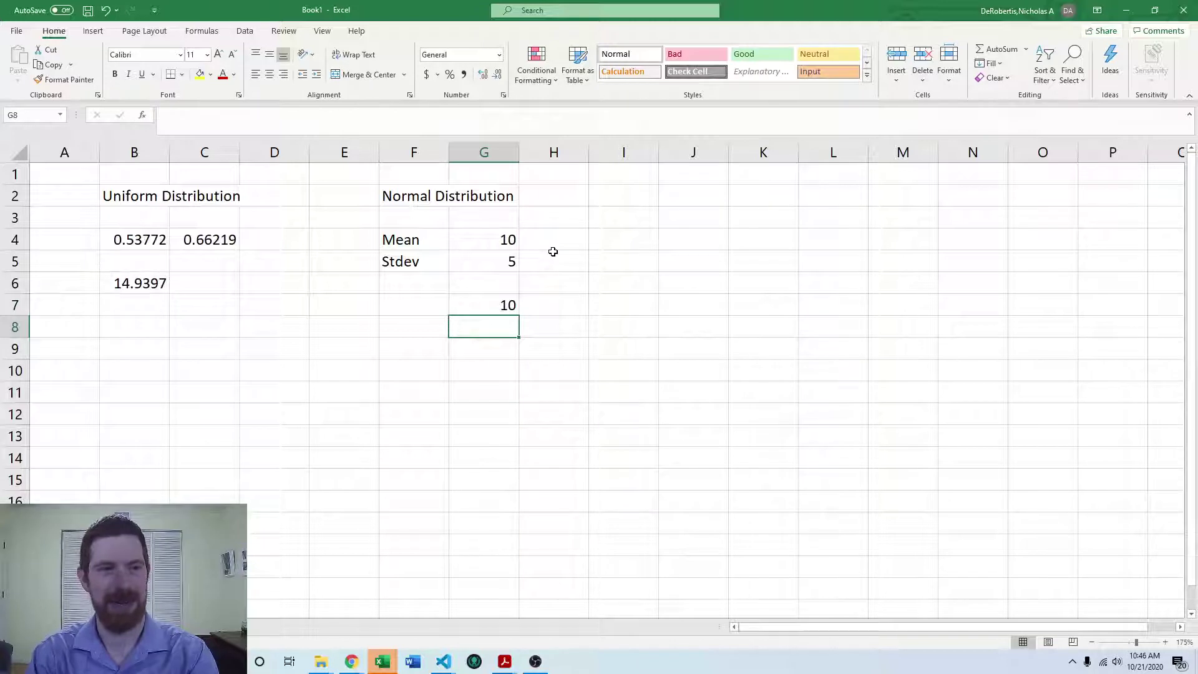
key(F9)
key(F9)
key(F9)
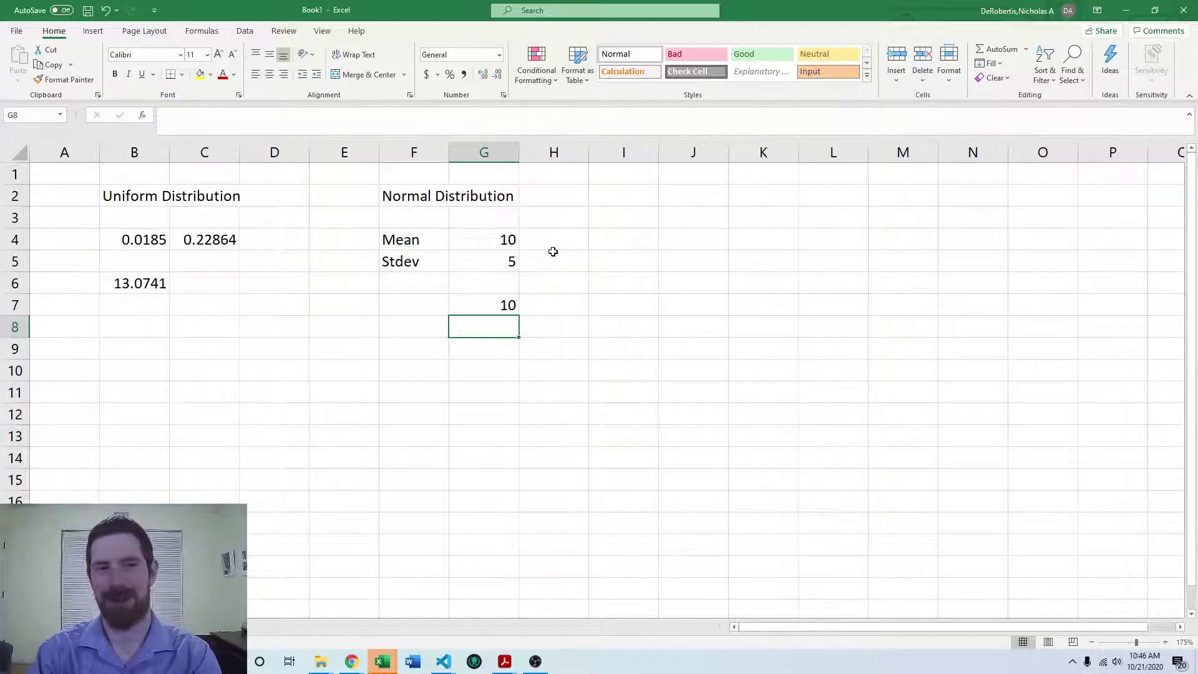
key(Up)
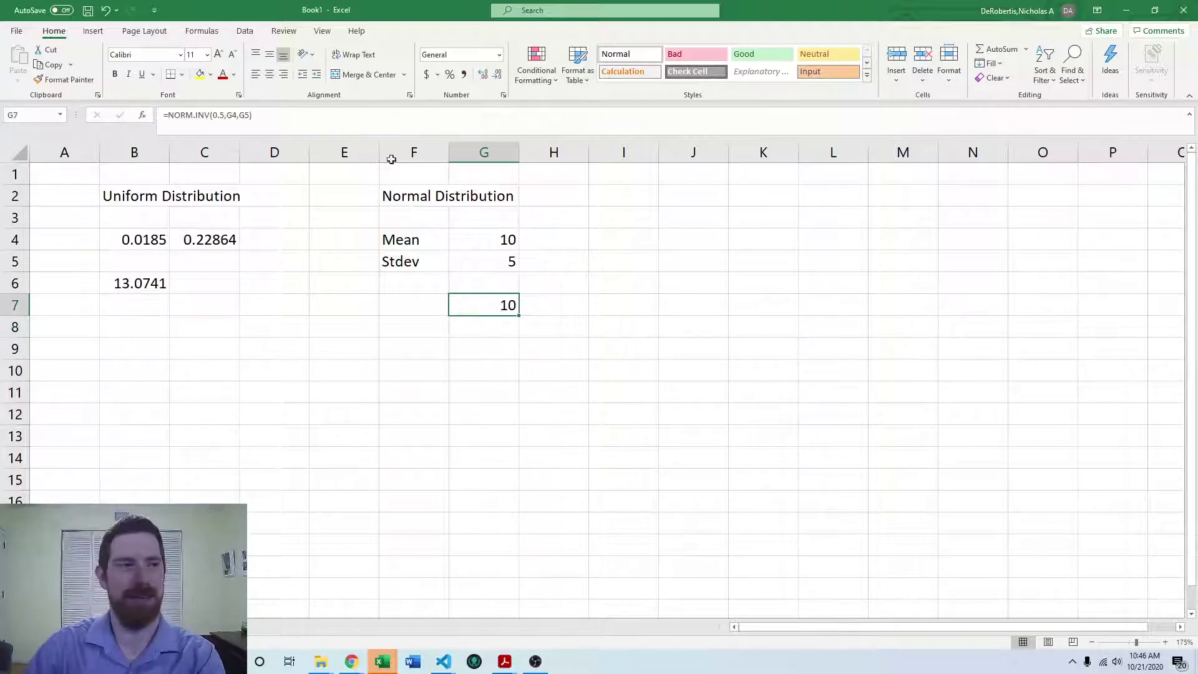
Step: Try probabilities 0.6 and then 0.4 in G7's NORM.INV formula
click(225, 114)
key(BackSpace)
text(6)
key(Return)
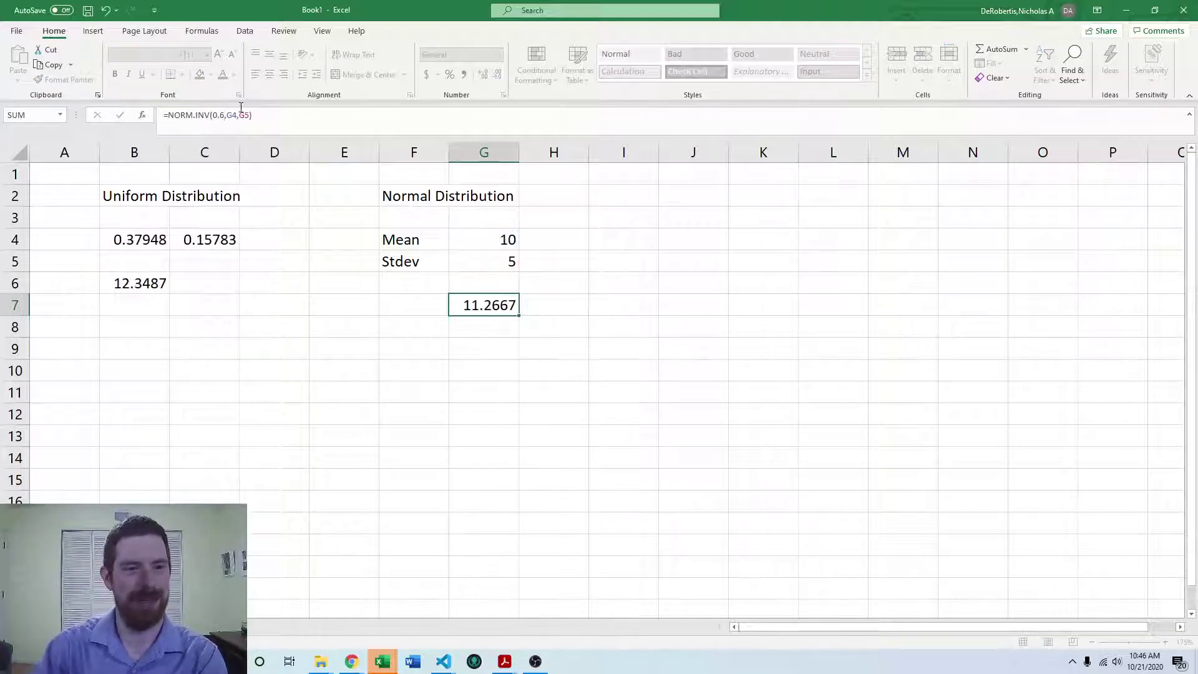
key(F9)
key(F9)
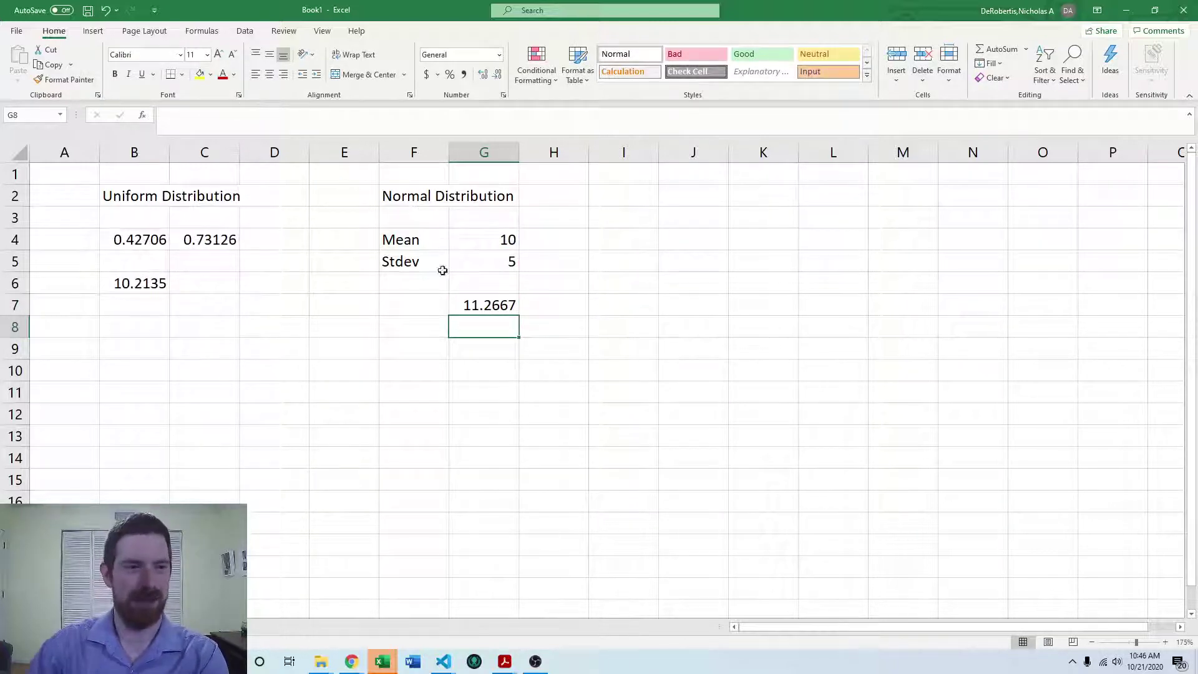
key(Up)
click(264, 127)
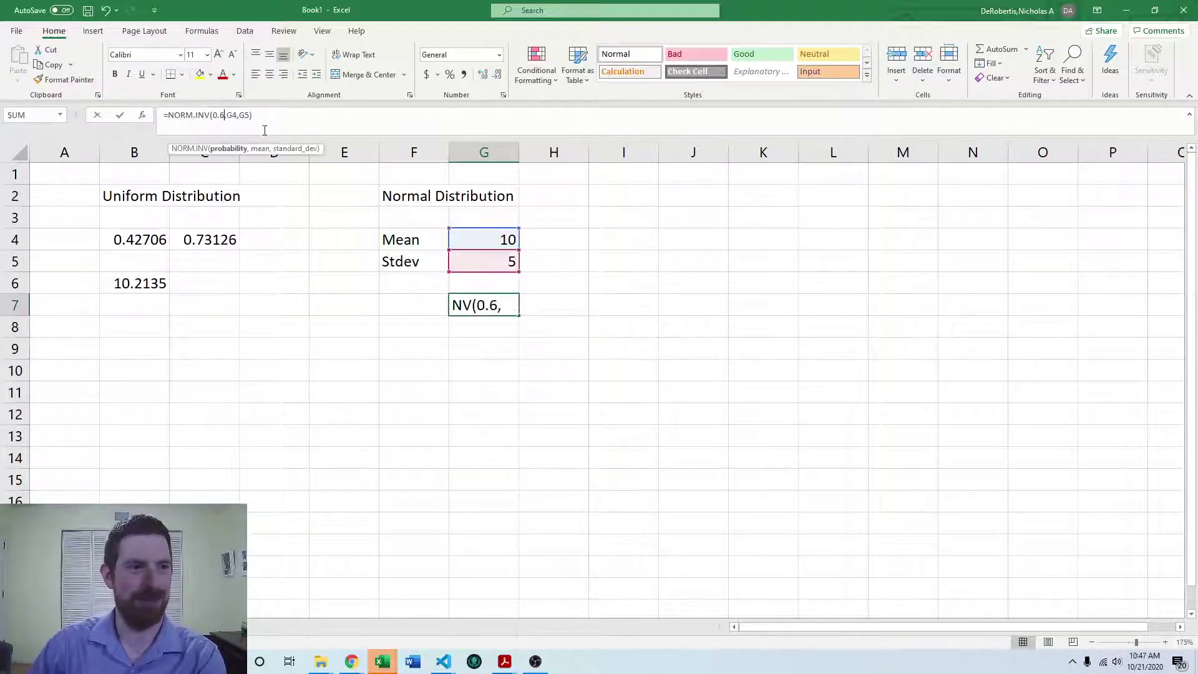
key(BackSpace)
text(4)
key(Return)
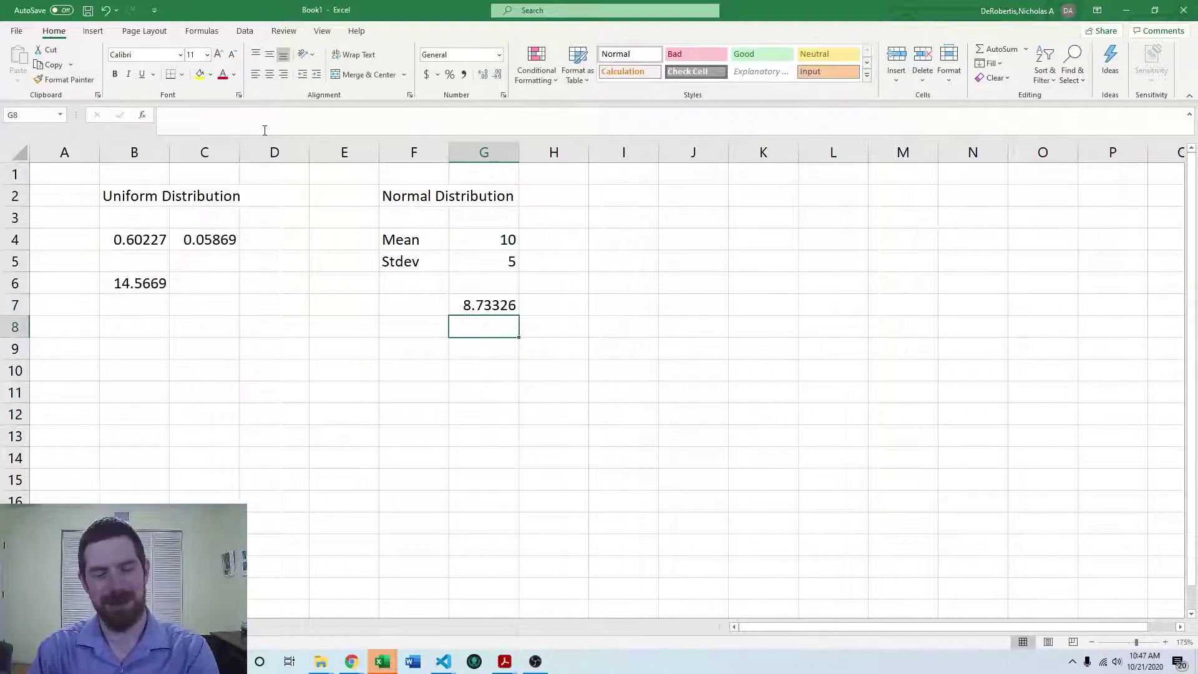
key(F9)
key(F9)
key(Up)
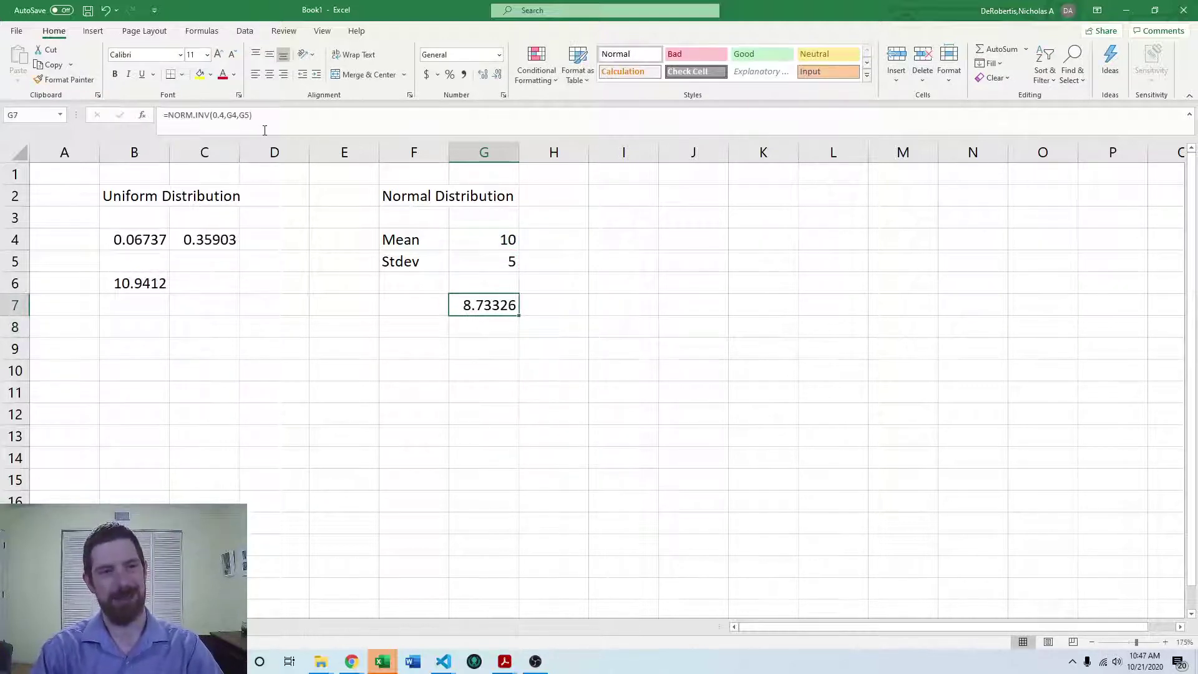
Step: Replace G7's probability with RAND() and recalculate for random normal values
double_click(218, 115)
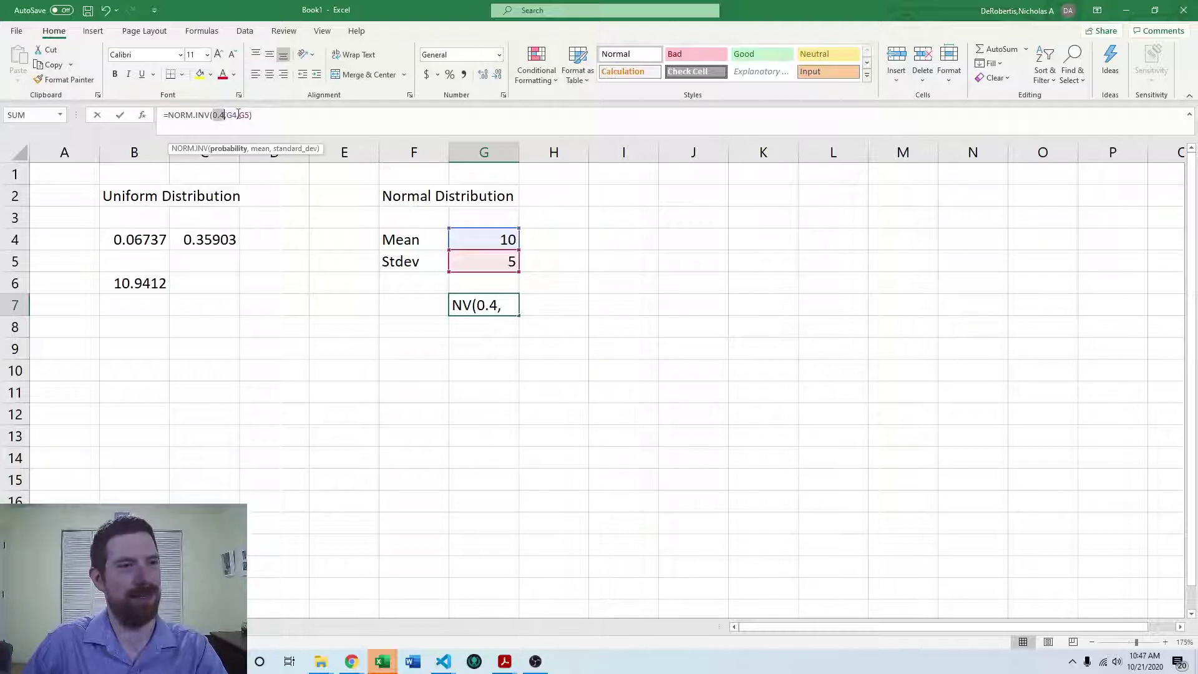
text(rand())
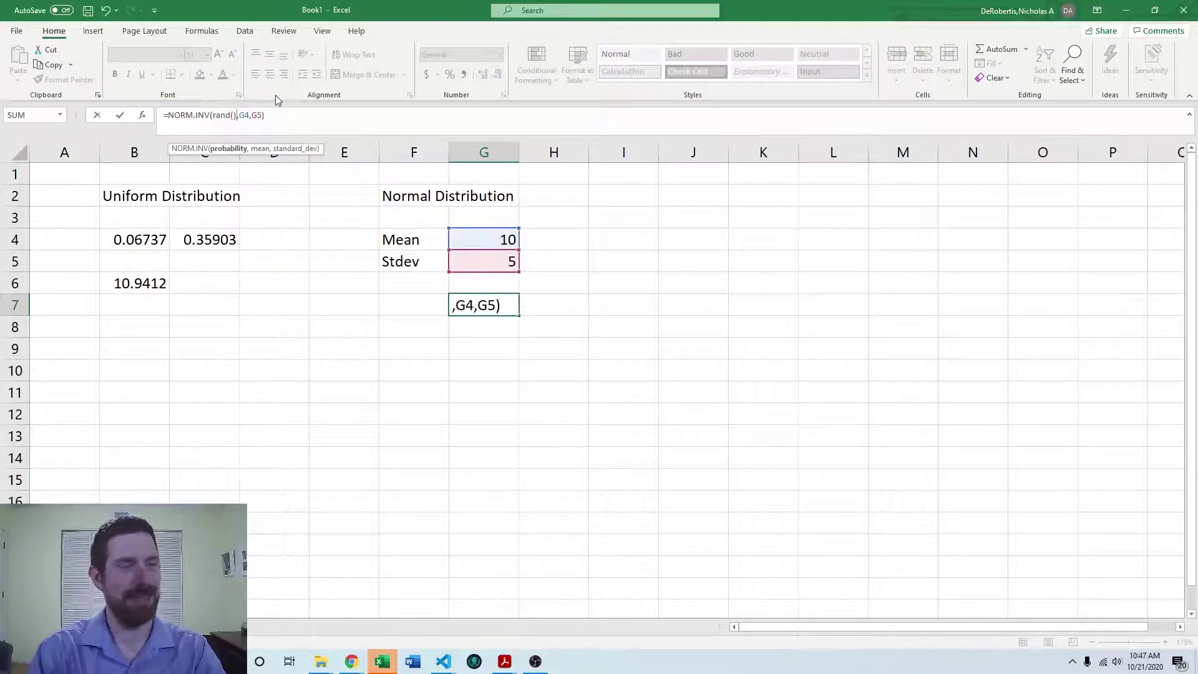
key(Return)
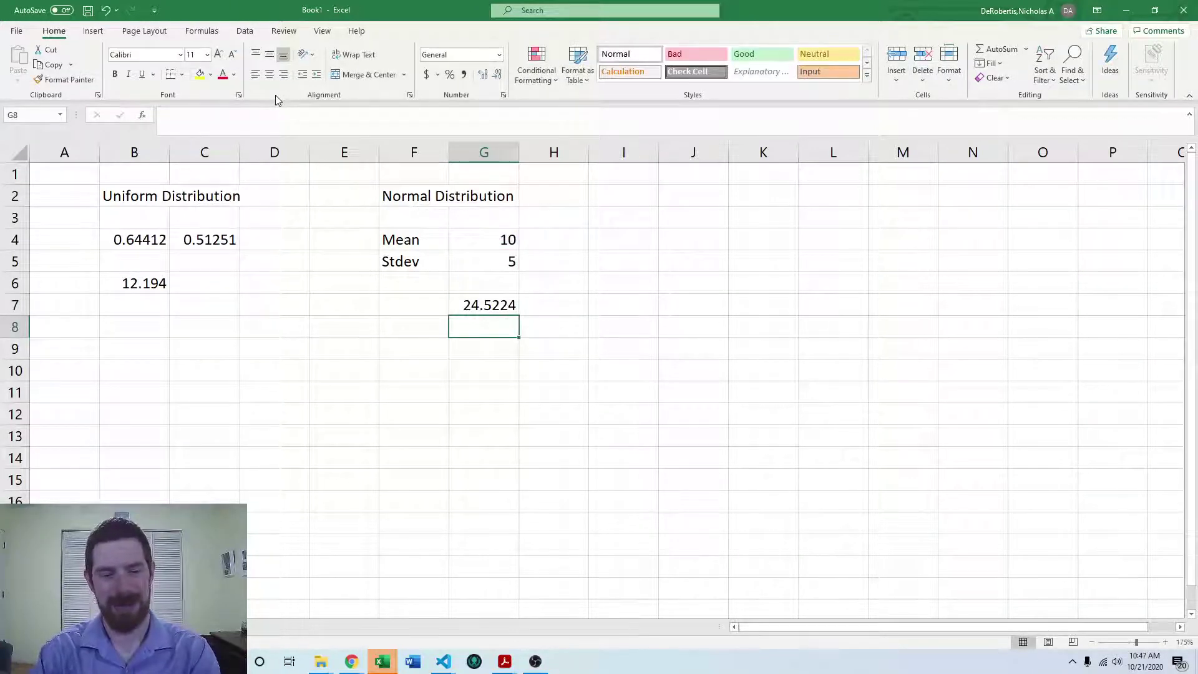
key(F9)
key(F9)
key(F9)
key(F9)
key(F9)
key(F9)
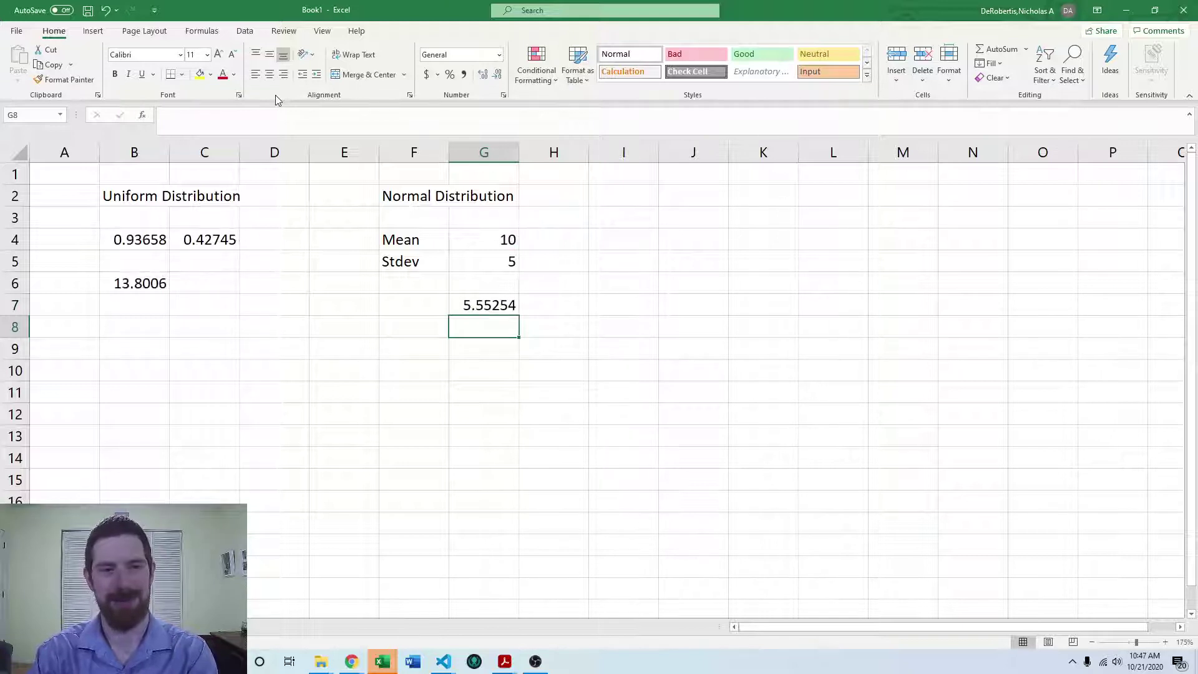
key(F9)
key(F9)
key(F9)
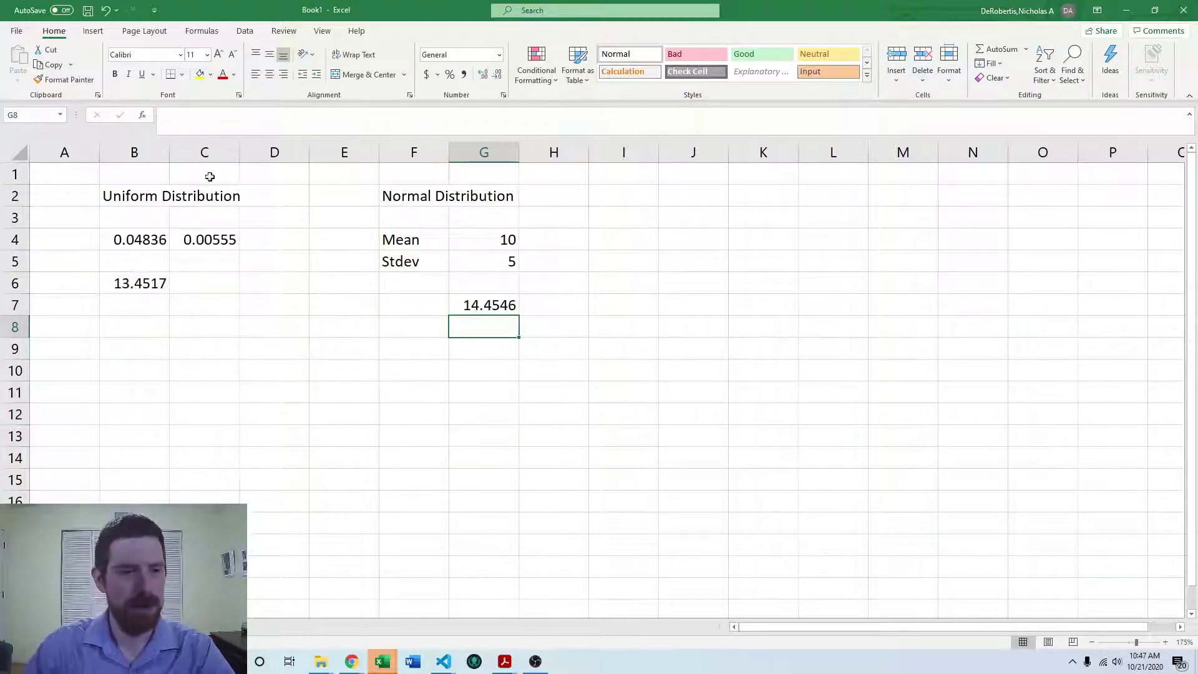
Step: Make G7's mean and stdev references absolute as $G$4 and $G$5
click(454, 300)
click(247, 116)
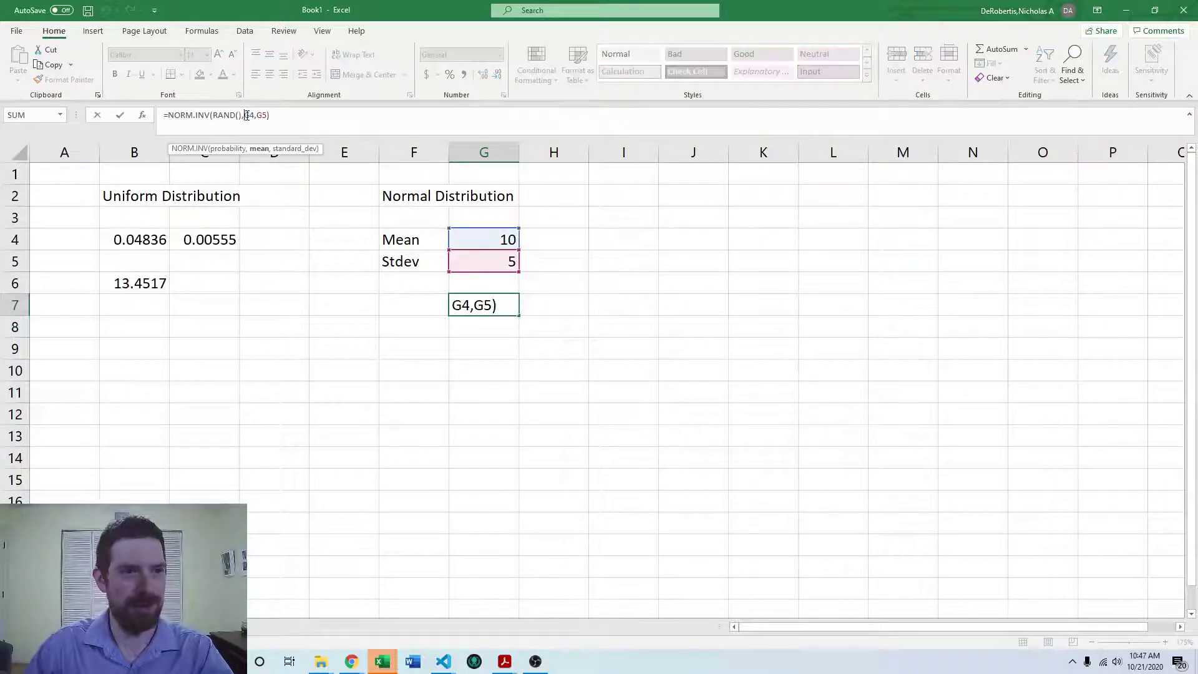
key(F4)
key(Right)
key(F4)
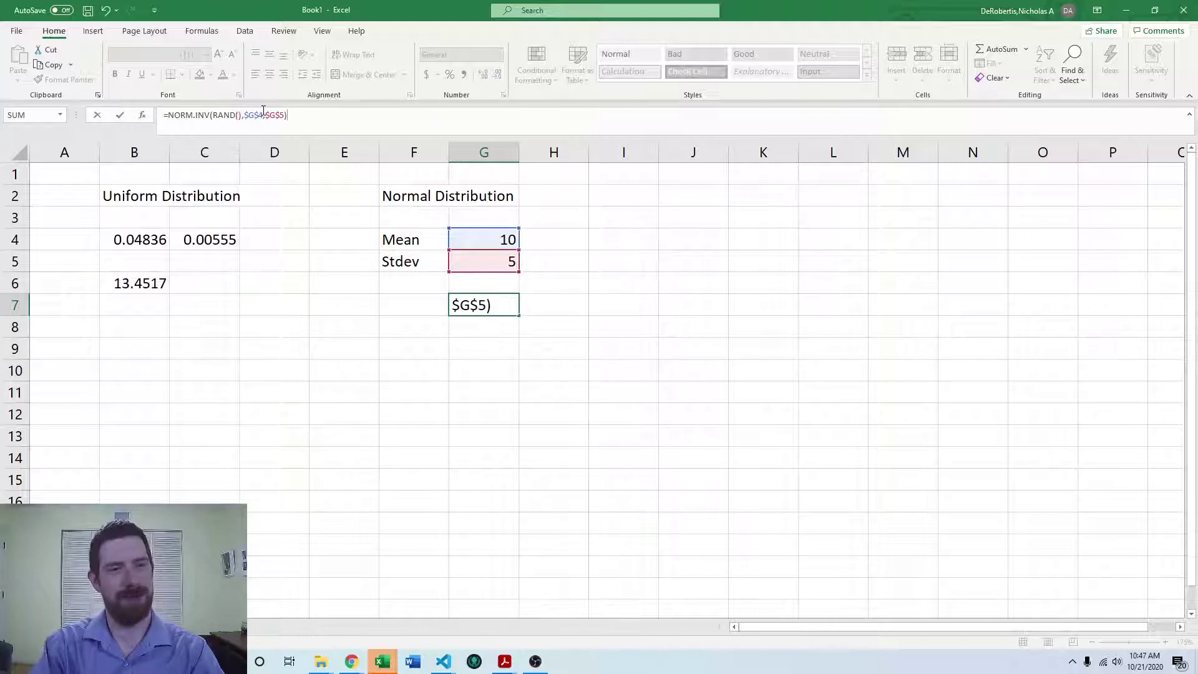
key(Return)
Step: Fill G7's NORM.INV formula across to H7 and down through row 18
click(493, 307)
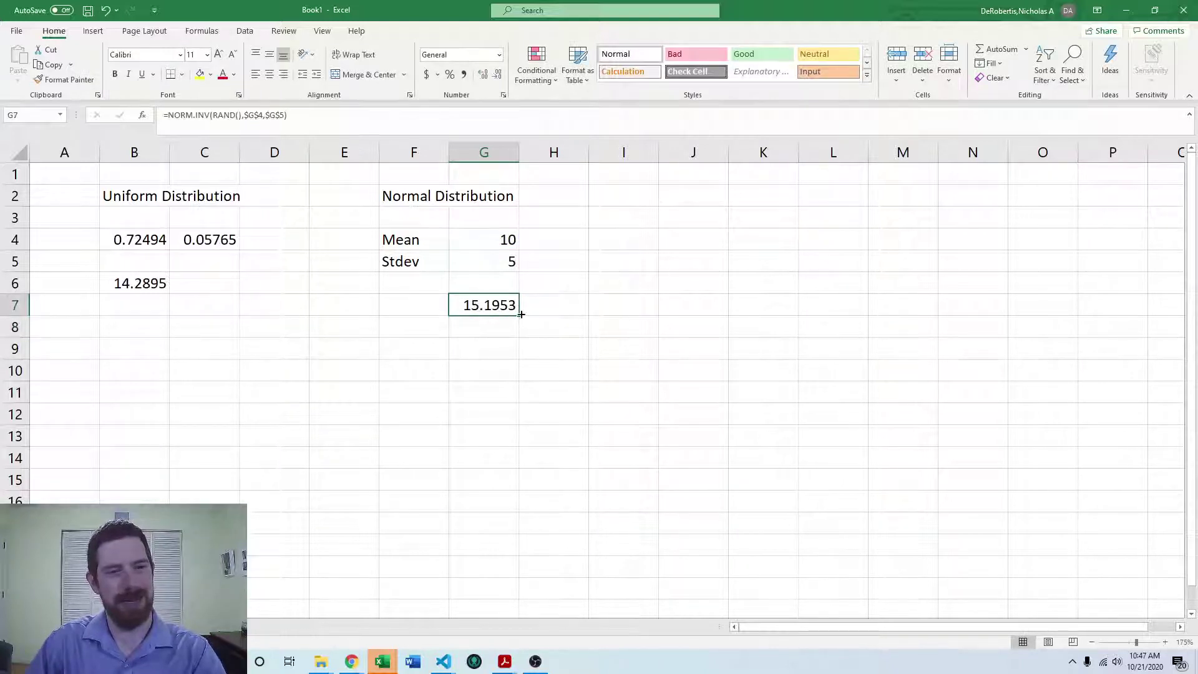
drag(521, 314, 595, 554)
click(695, 279)
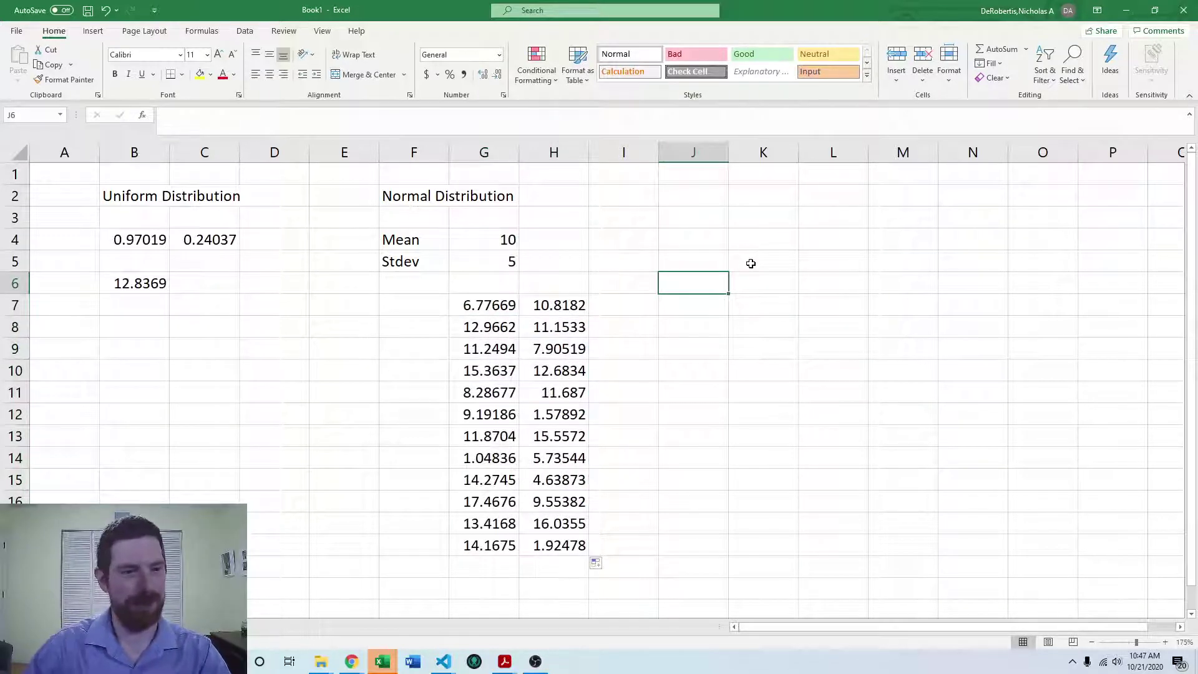
Step: Recalculate the sheet seven times to regenerate all uniform and normal values
click(461, 239)
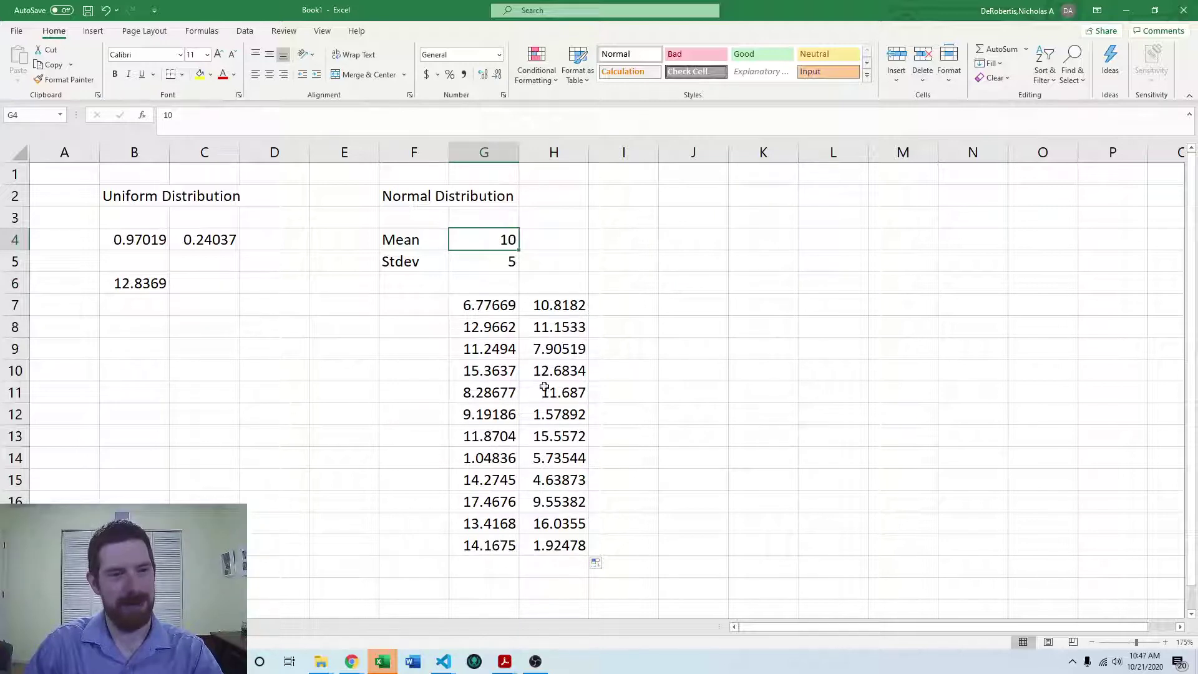
click(692, 414)
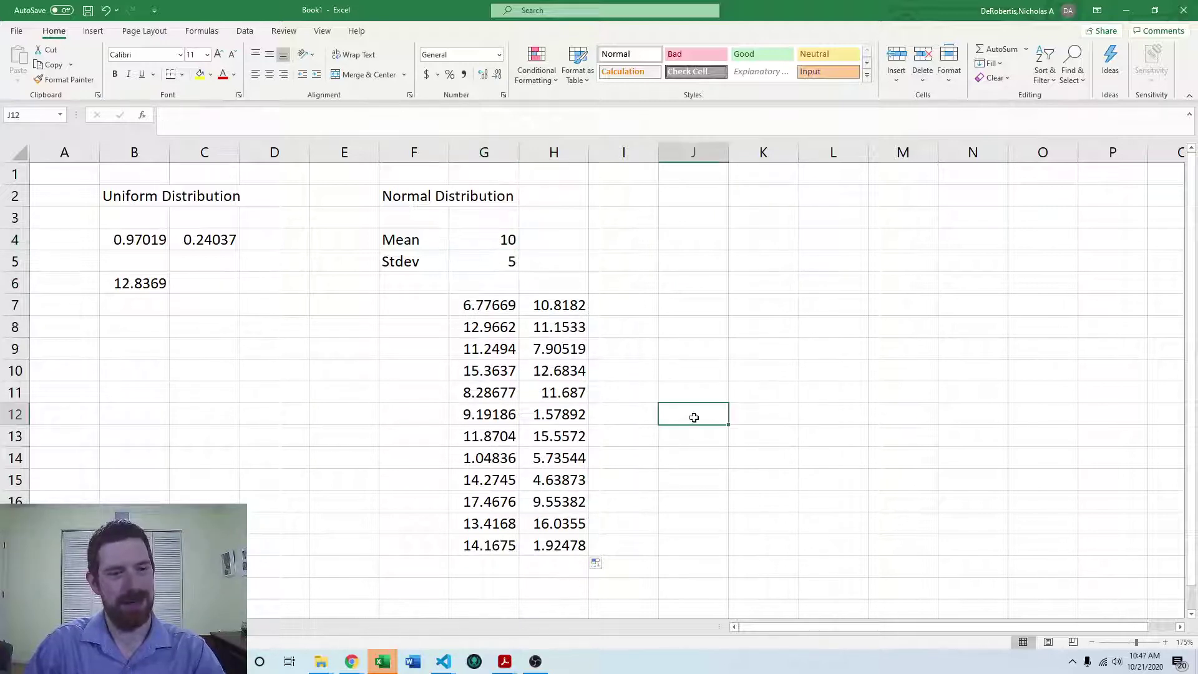
key(F9)
key(F9)
key(F9)
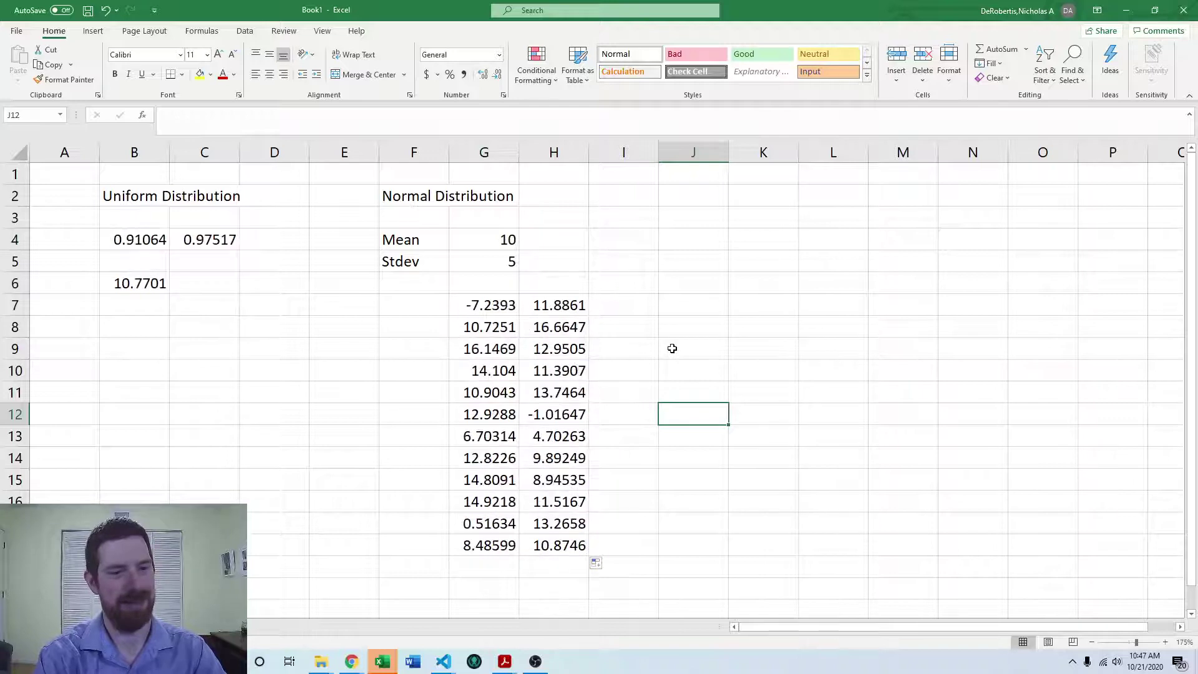
key(F9)
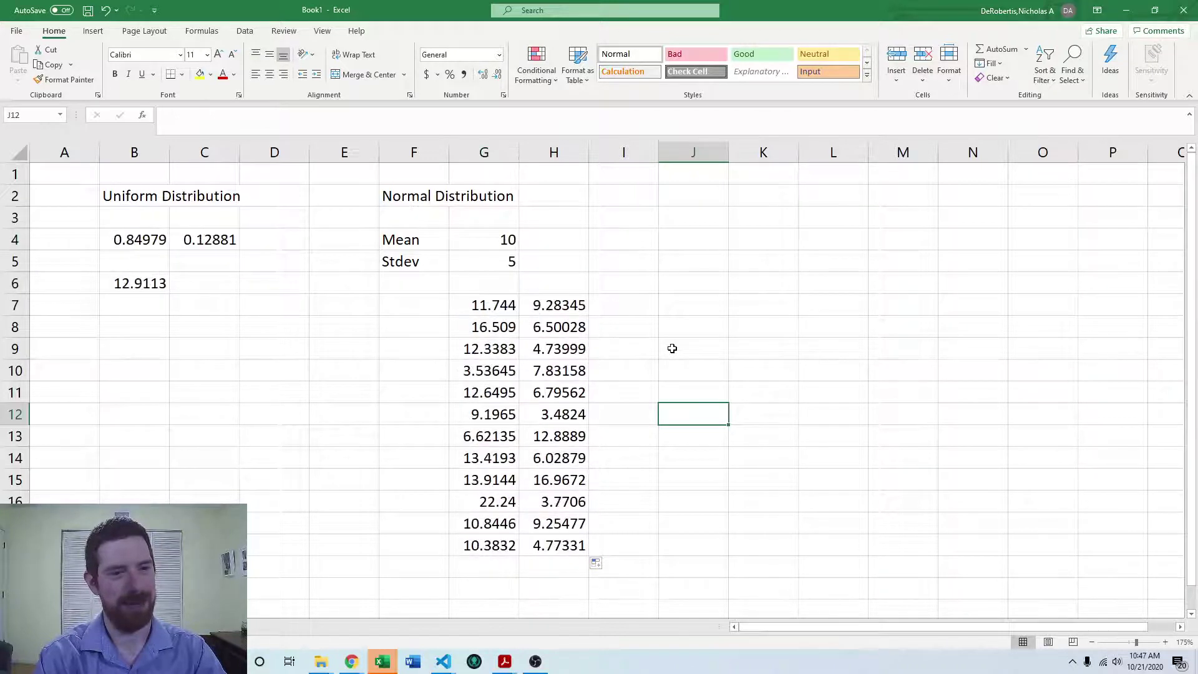
key(F9)
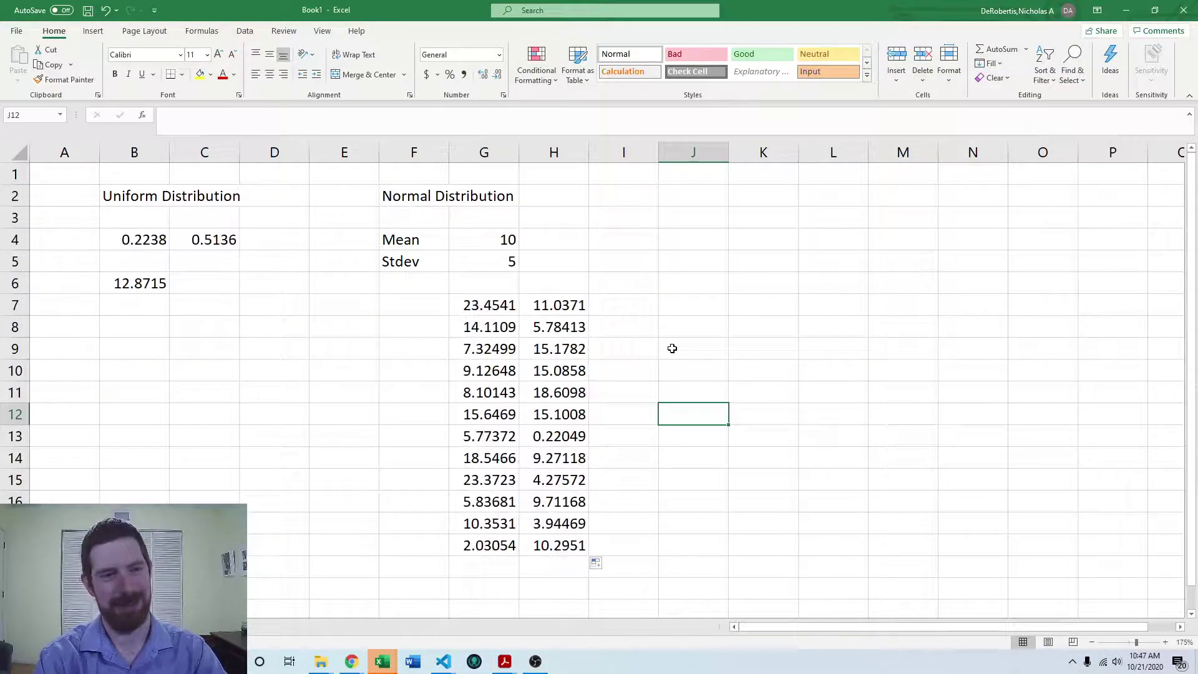
key(F9)
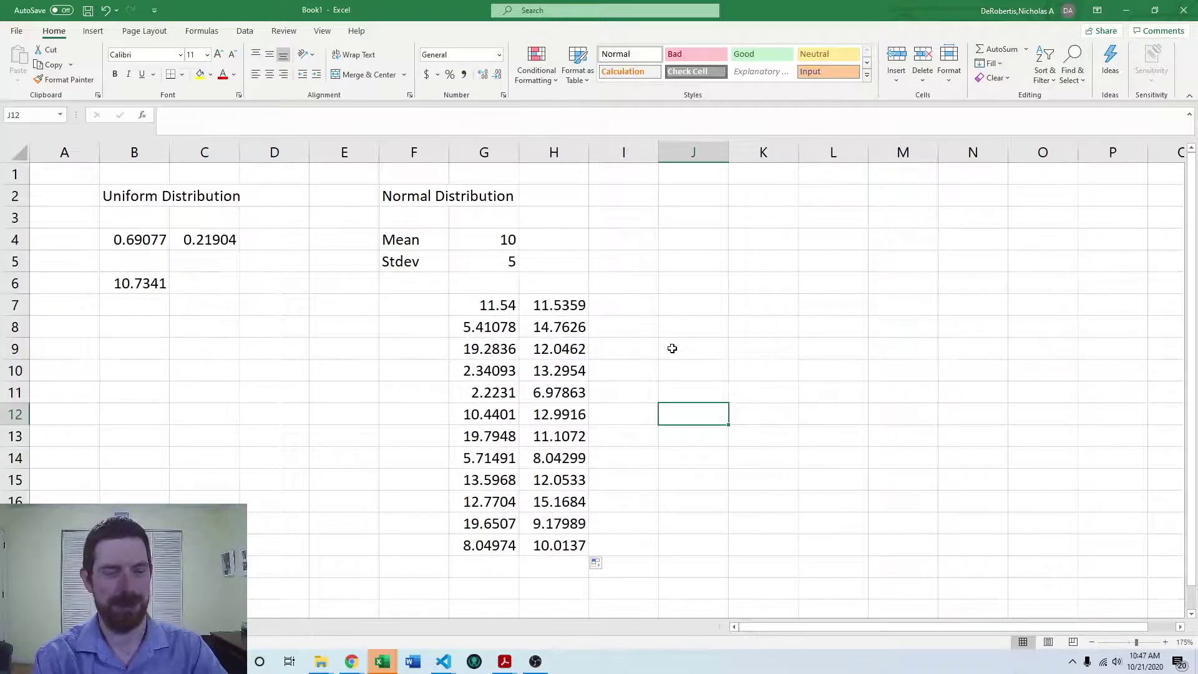
key(F9)
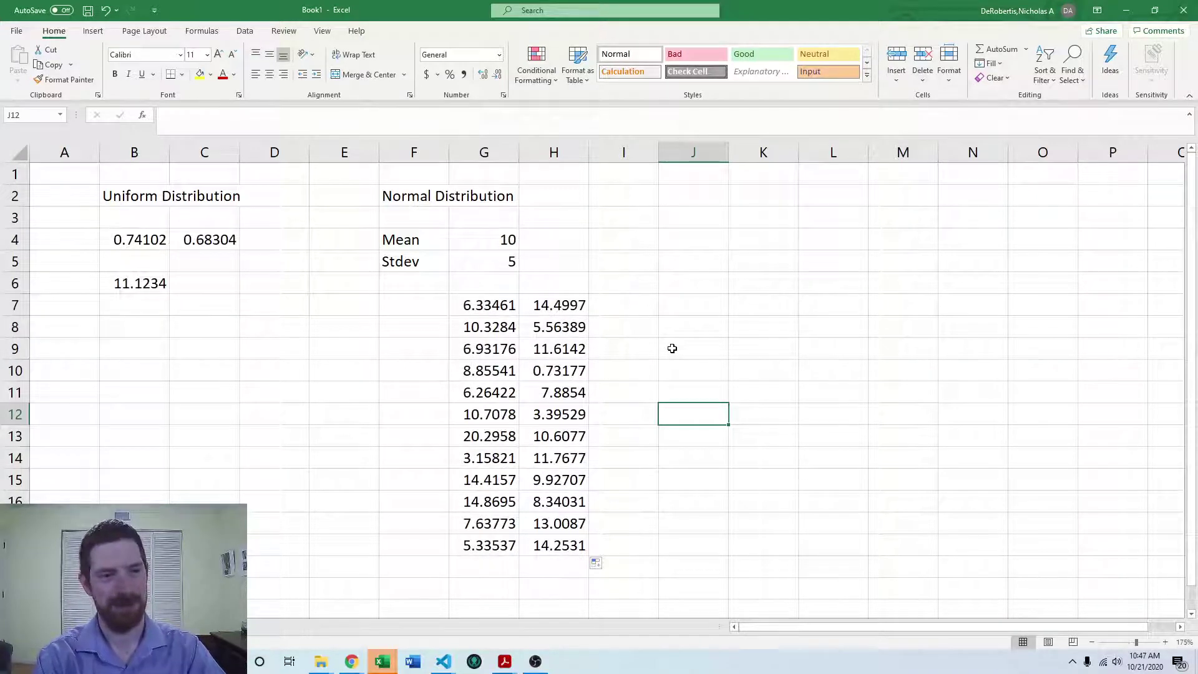
key(F9)
key(F9)
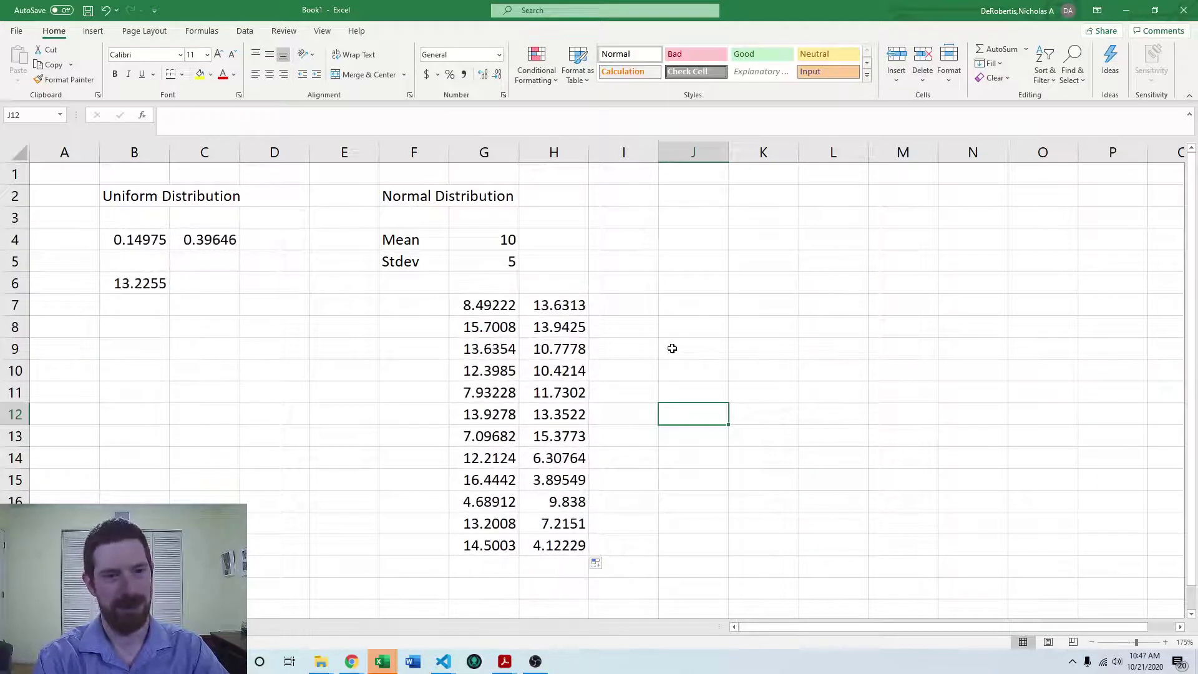
key(F9)
key(F9)
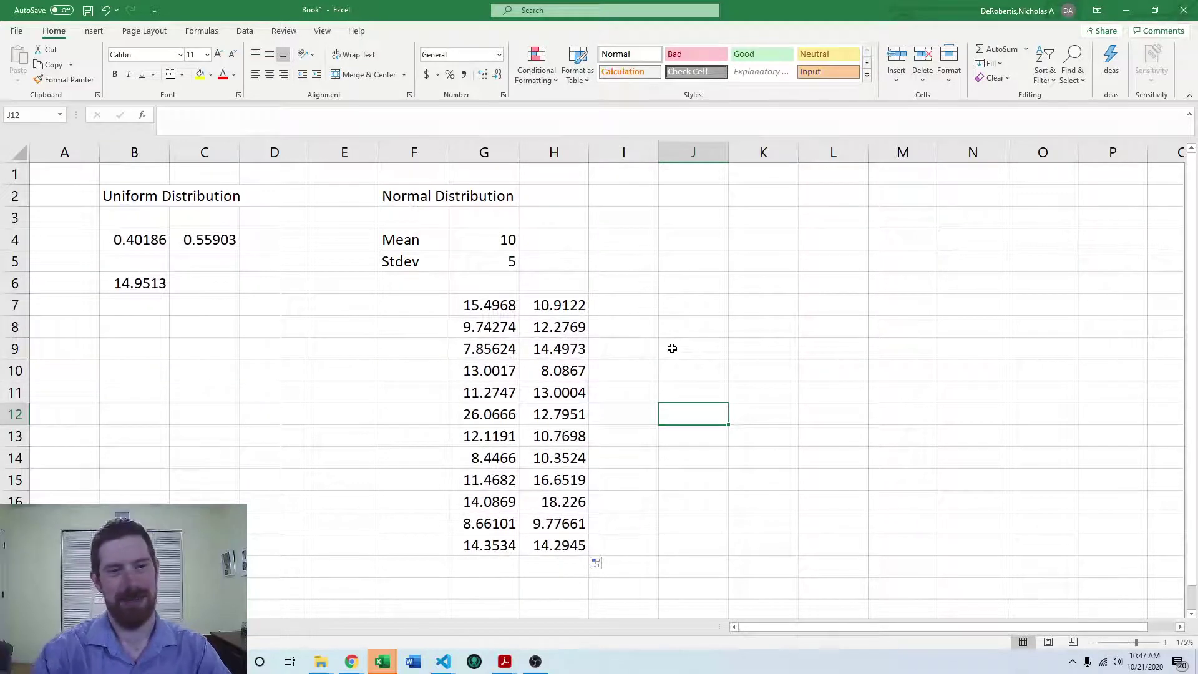
Step: Check the copied formula in G12, then recalculate four more times
click(460, 414)
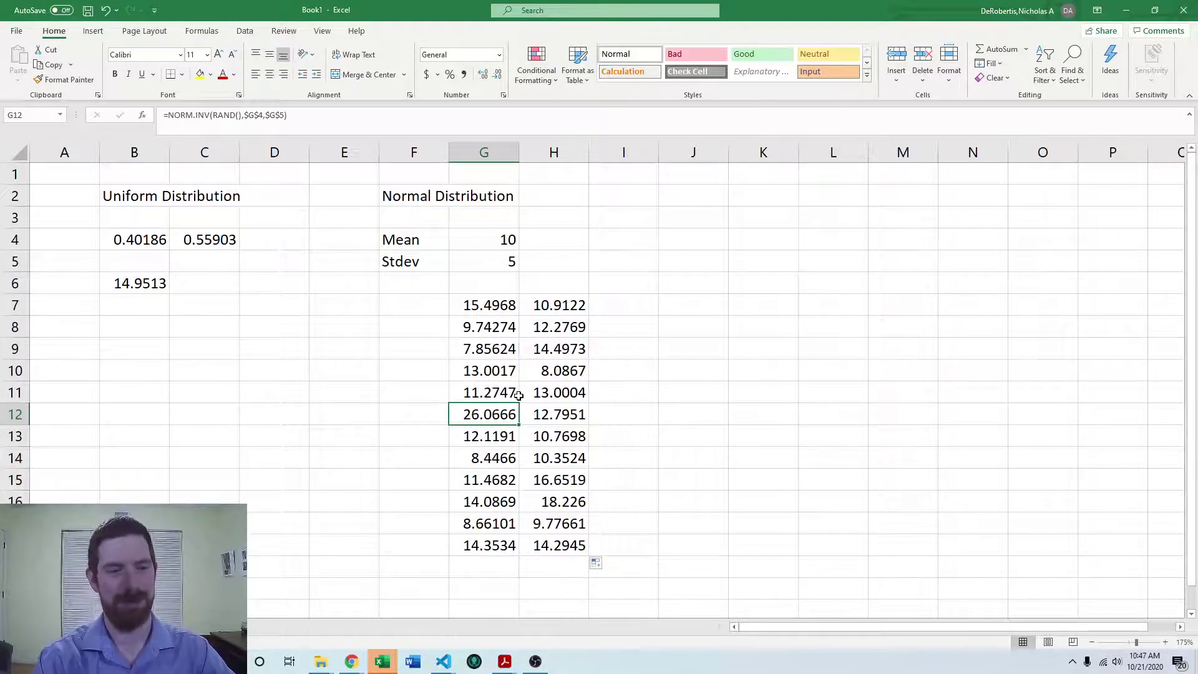
key(F9)
key(F9)
key(F9)
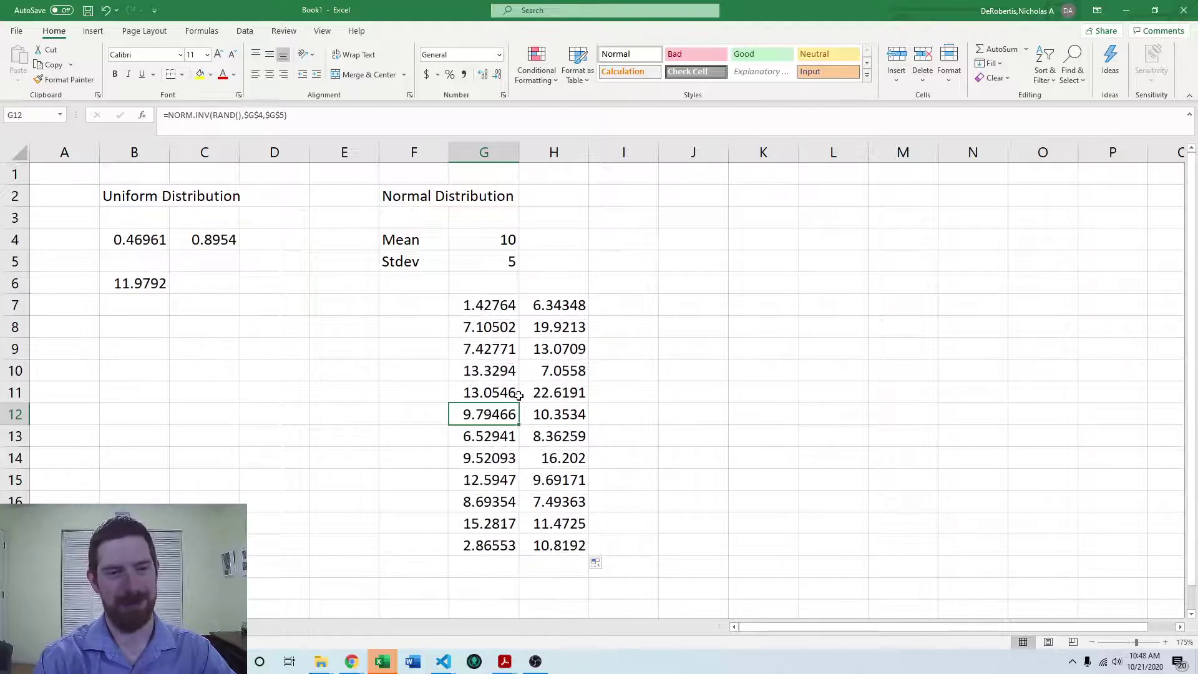
key(F9)
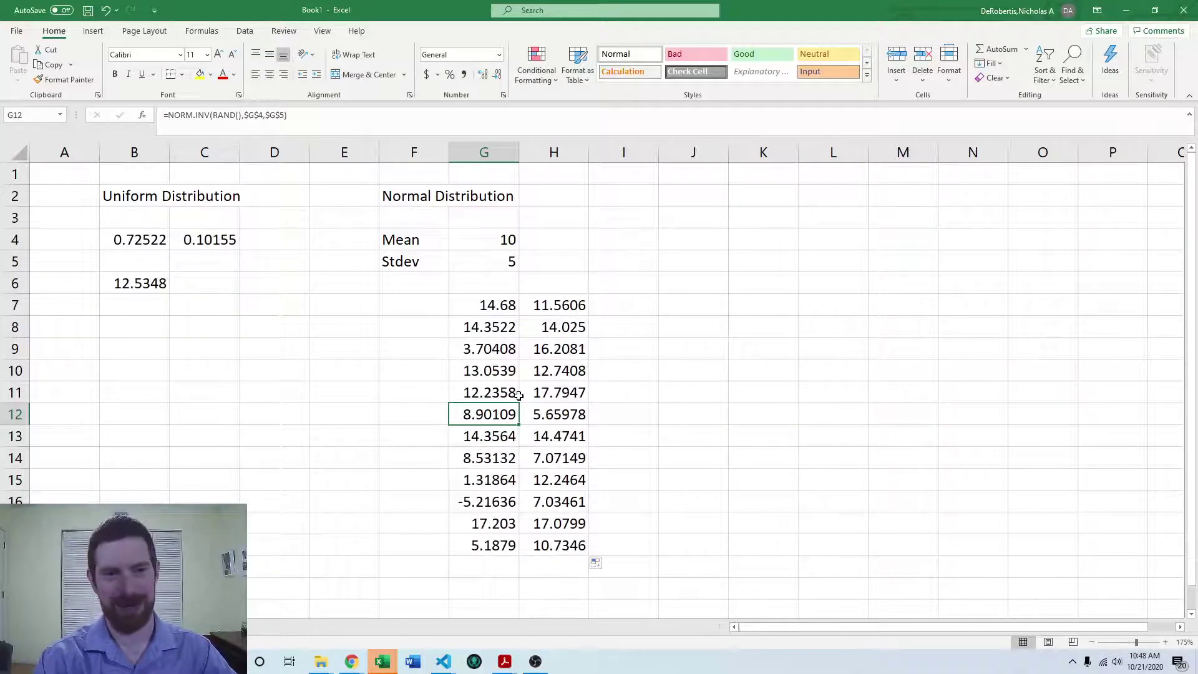
key(F9)
key(F9)
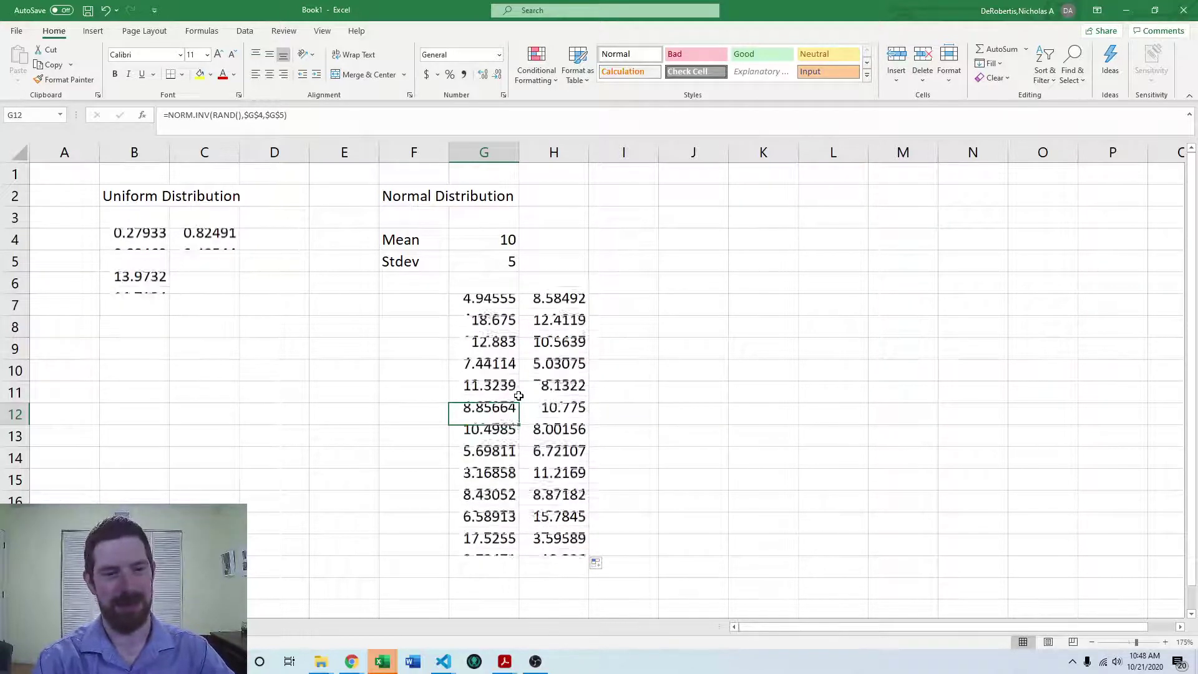
key(F9)
key(F9)
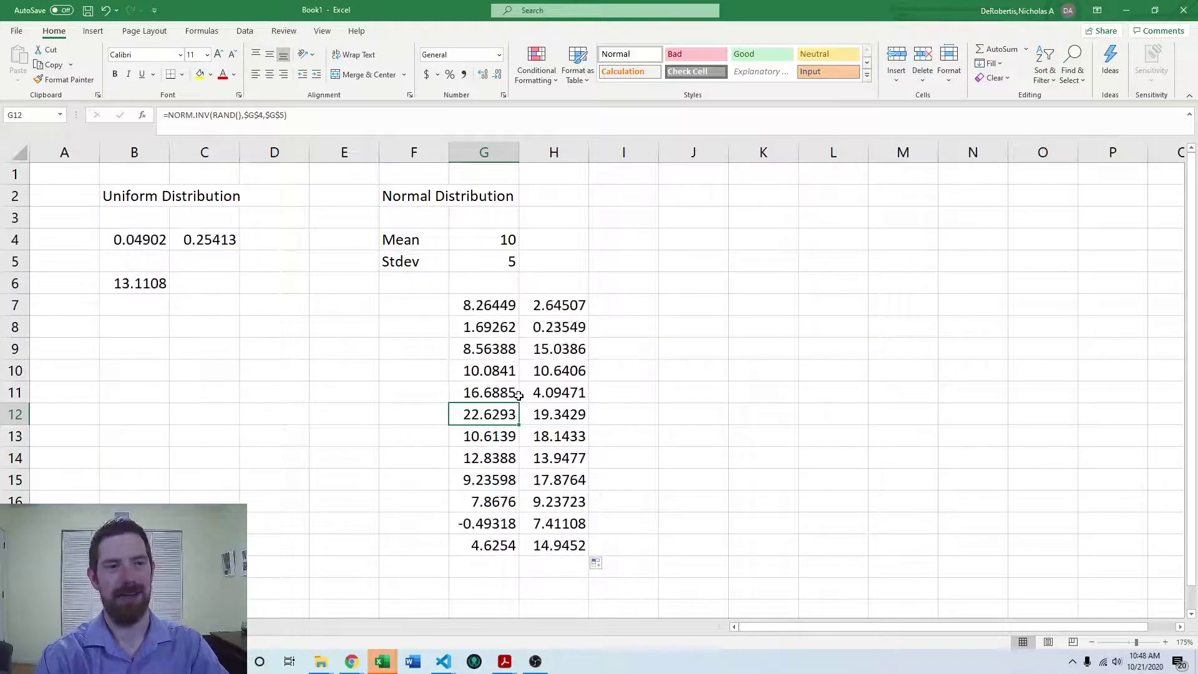
Step: Change the Mean in G4 from 10 to 100 and recalculate
click(627, 305)
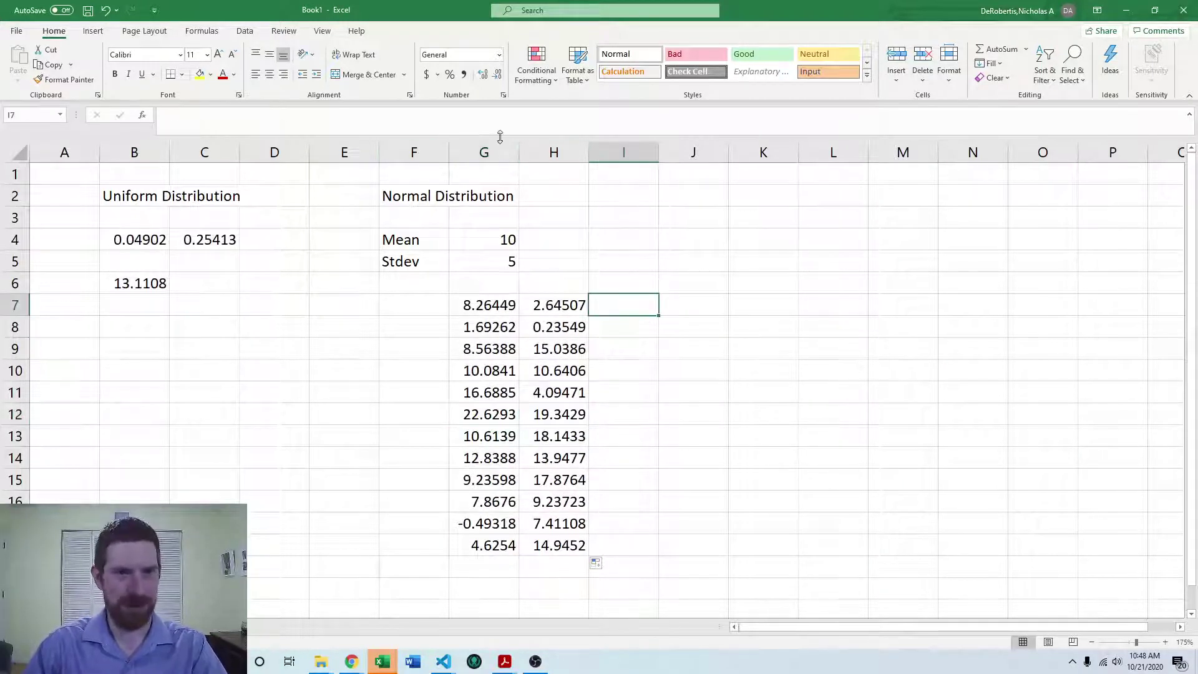
click(444, 350)
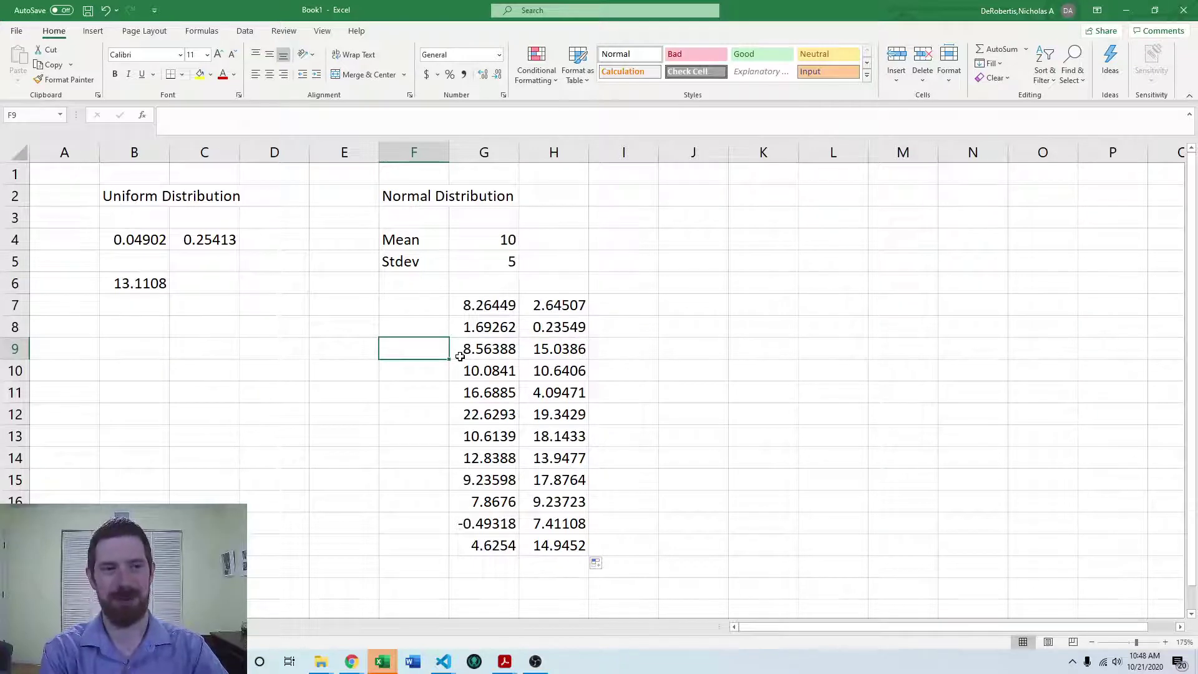
click(554, 234)
click(495, 241)
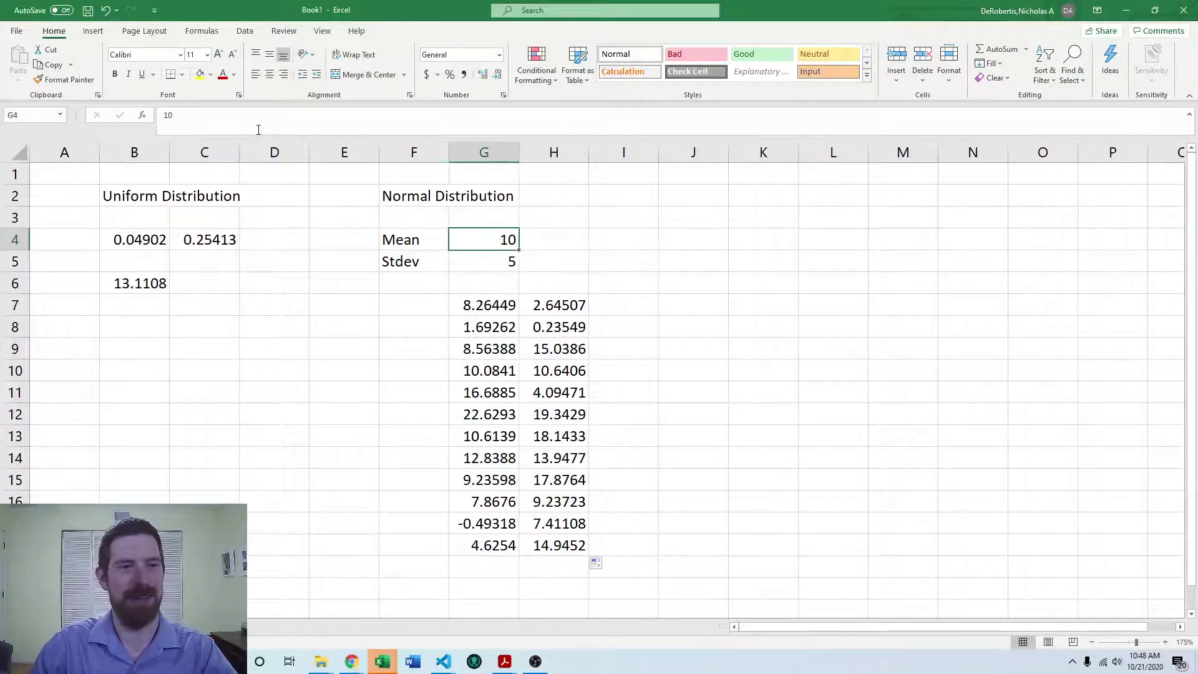
click(264, 128)
text(0)
key(Return)
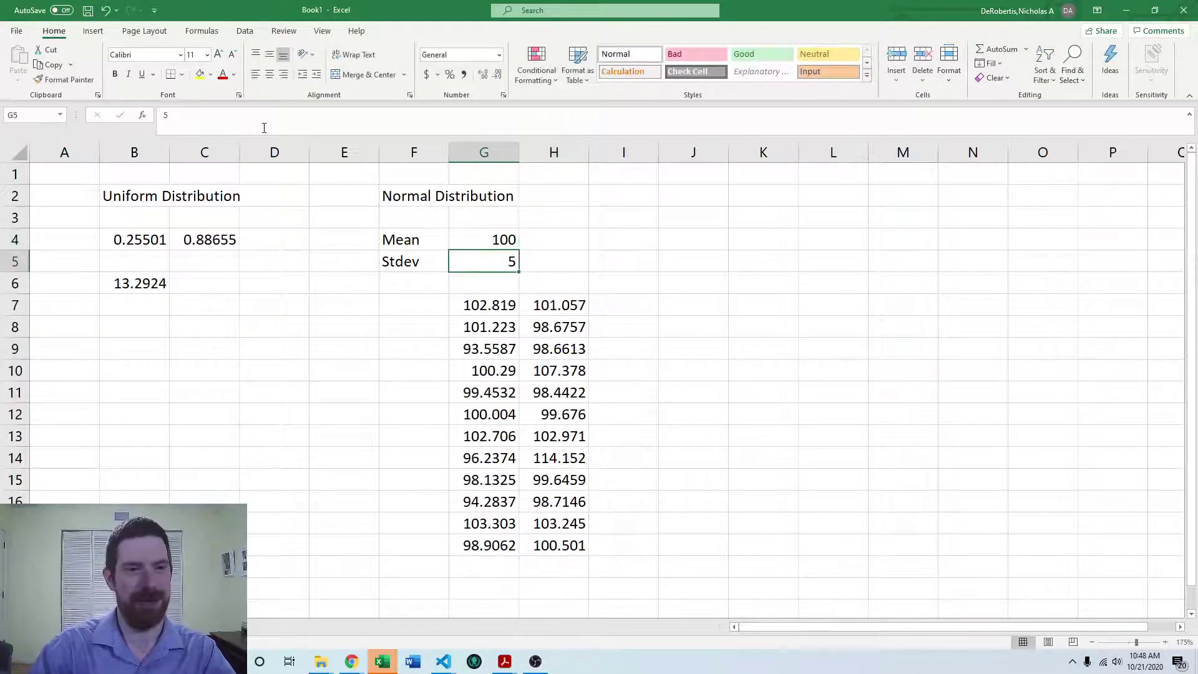
key(Up)
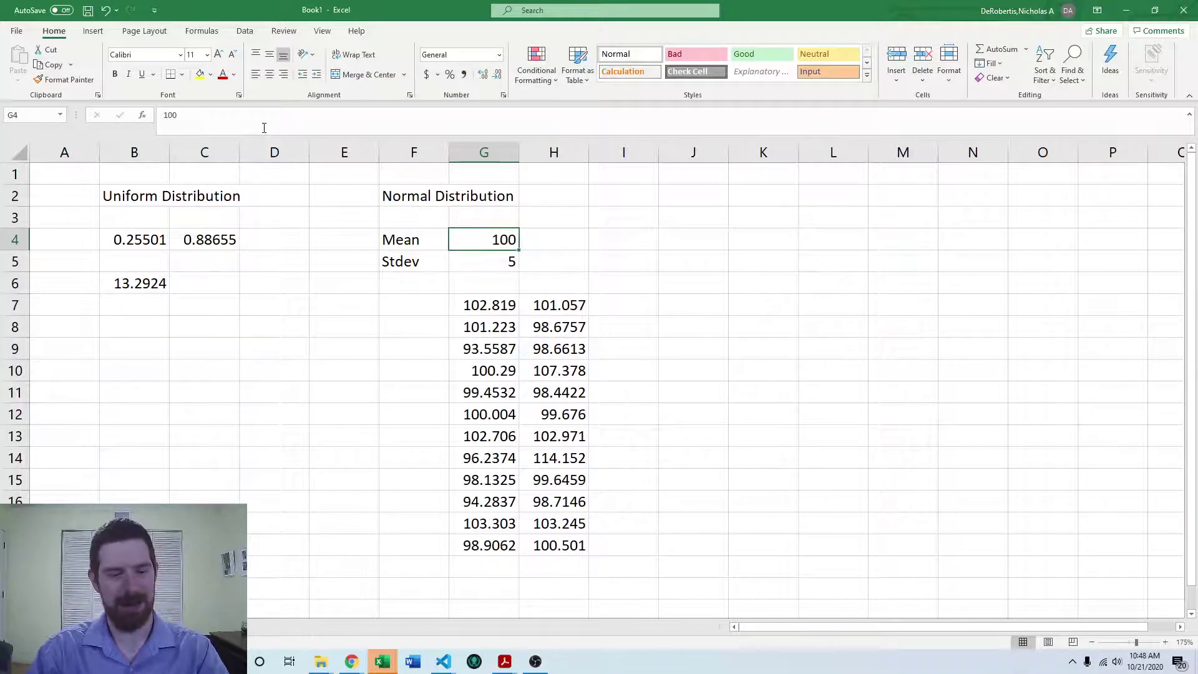
key(F9)
key(F9)
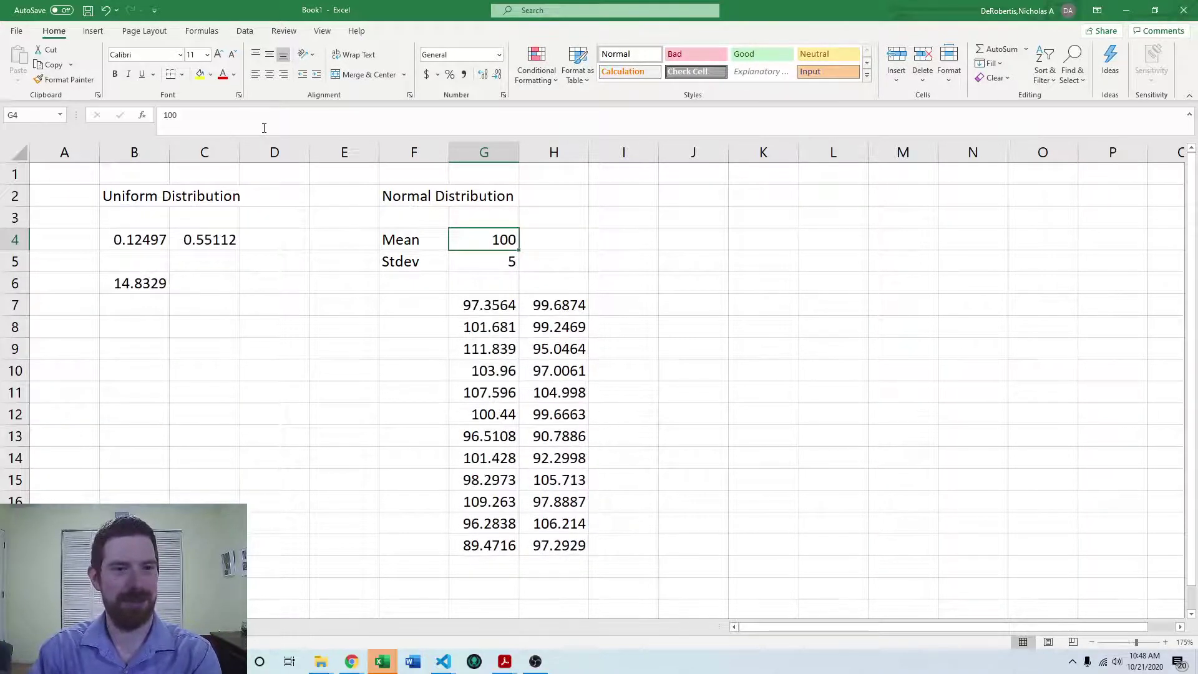
Step: Set the Stdev in G5 to 5000 and recalculate the widely spread values
key(Down)
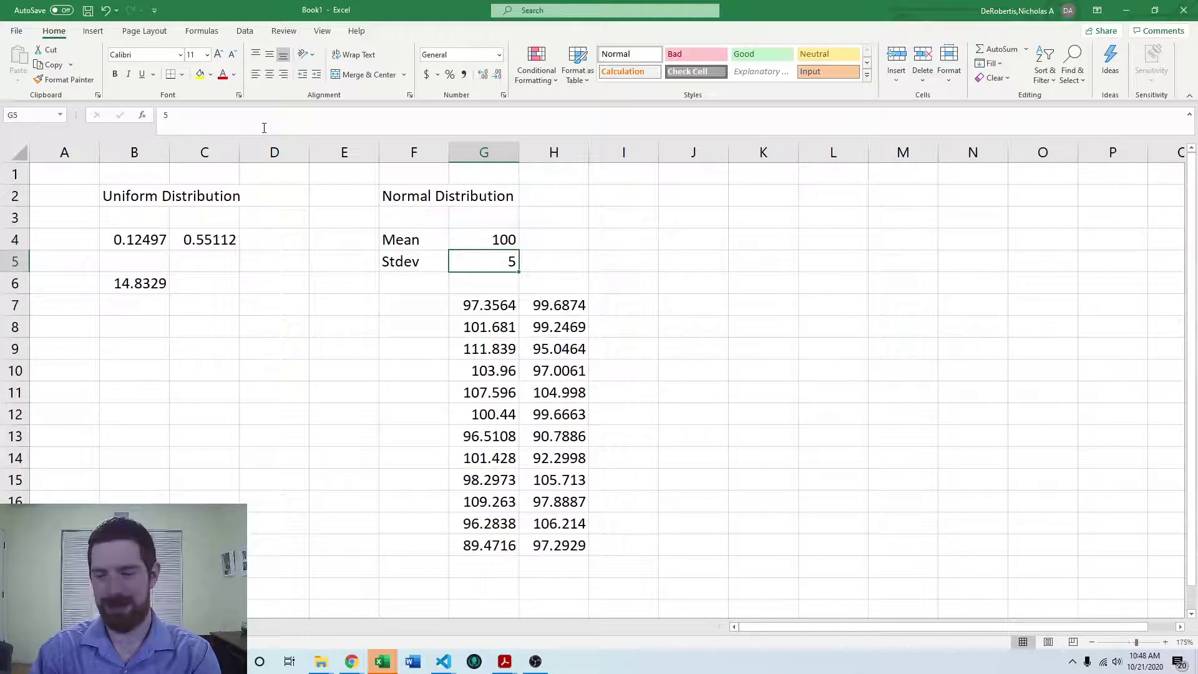
text(5000)
key(Return)
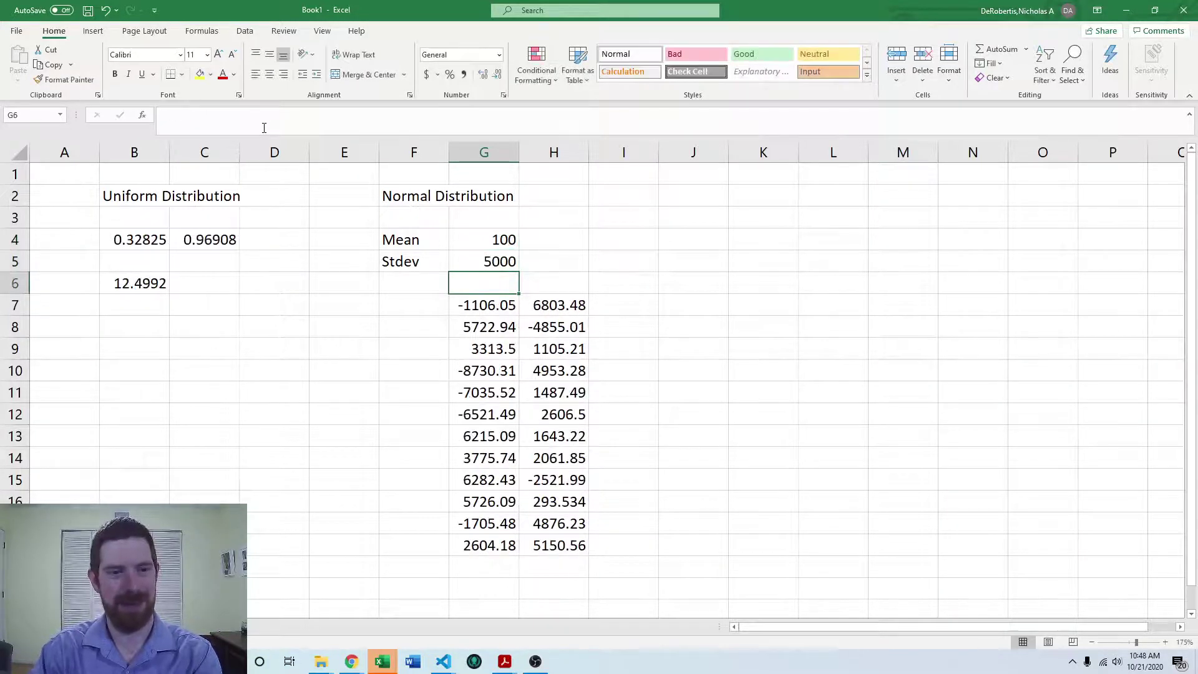
key(F9)
key(F9)
key(F9)
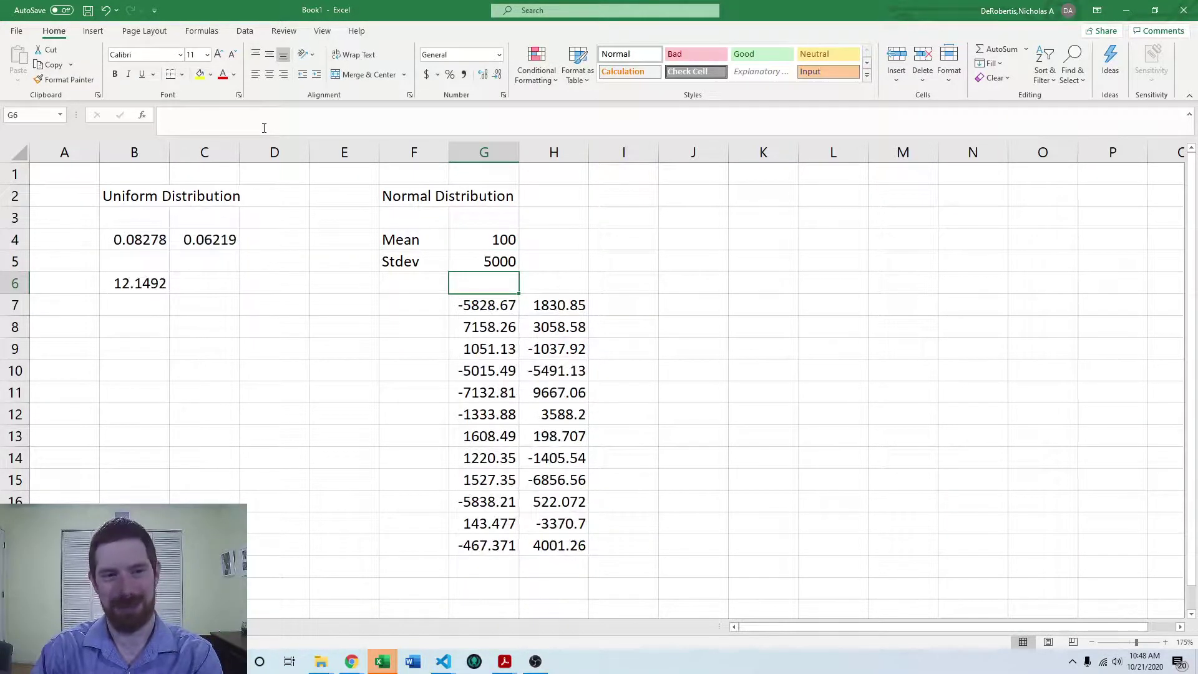
key(F9)
key(F9)
key(F9)
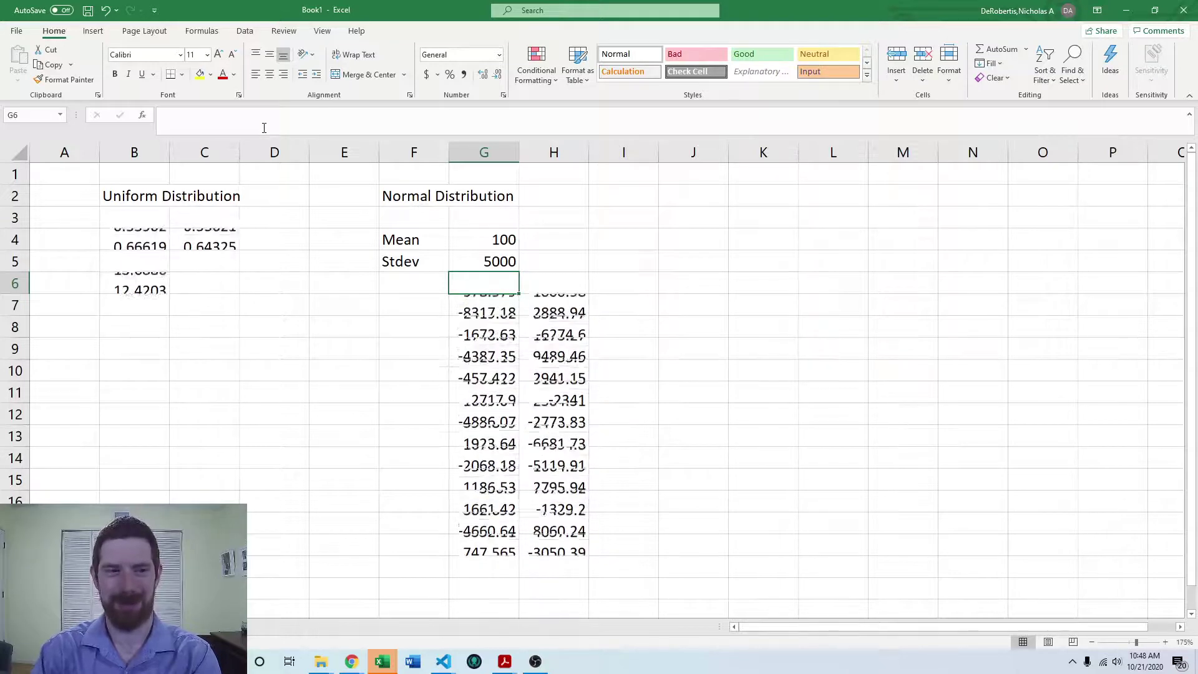